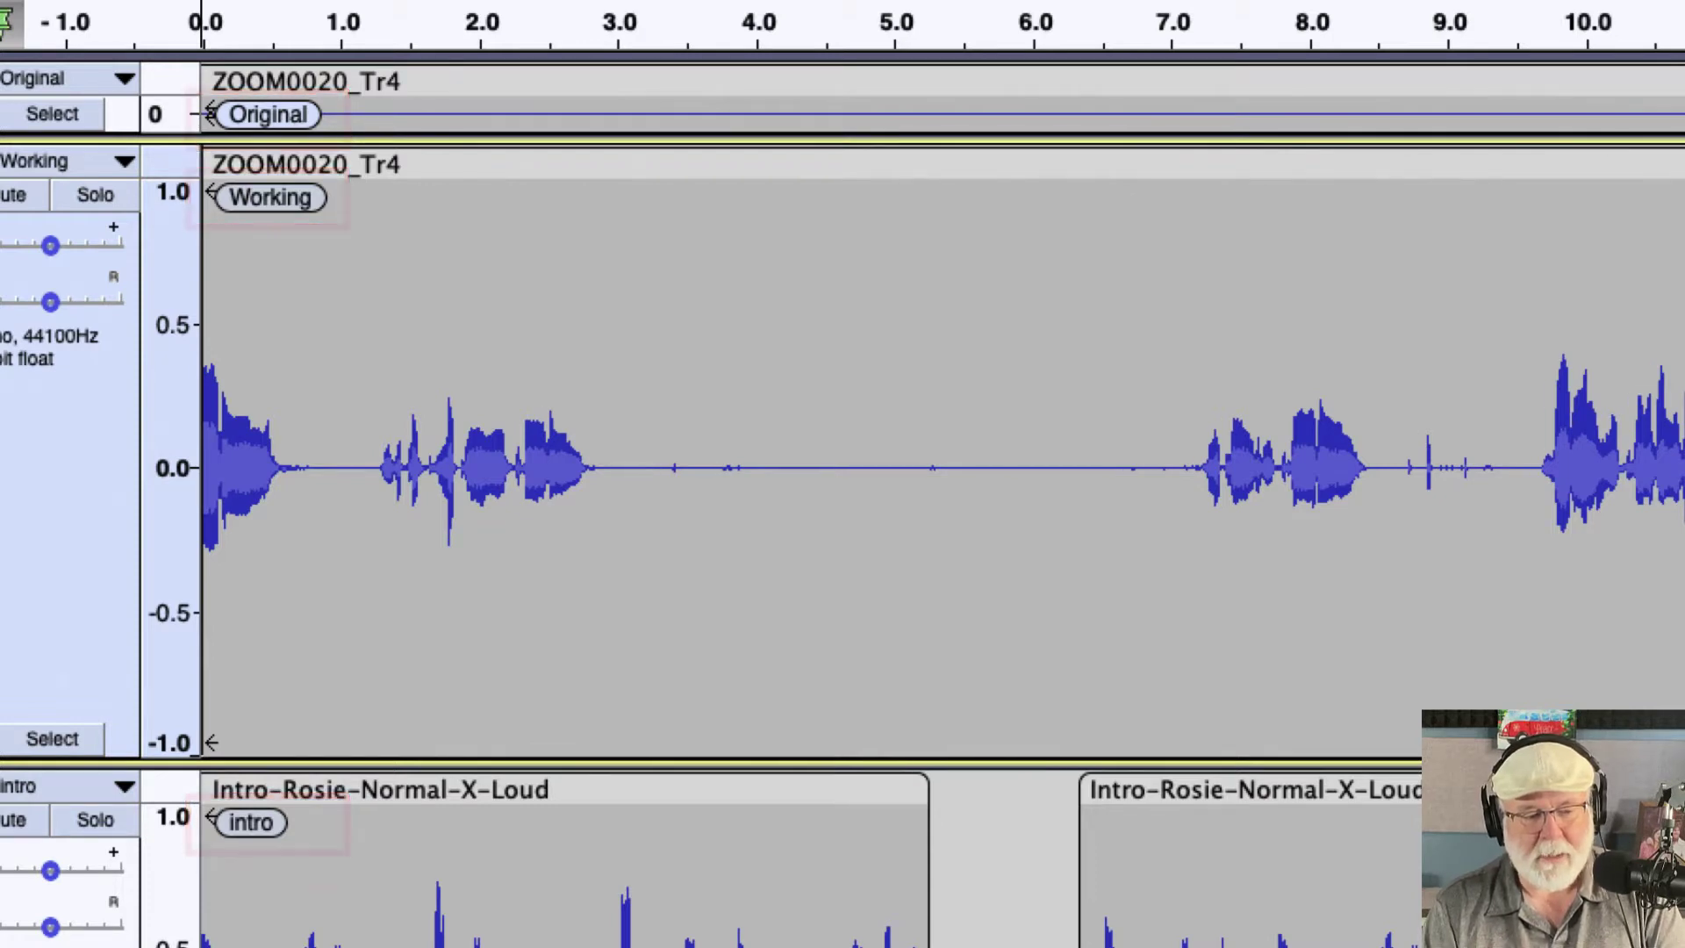
Uncheck 'Show track name as overlay' in the Tracks preferences and confirm with OK
{"action": "left_click", "coordinate": [153, 22]}
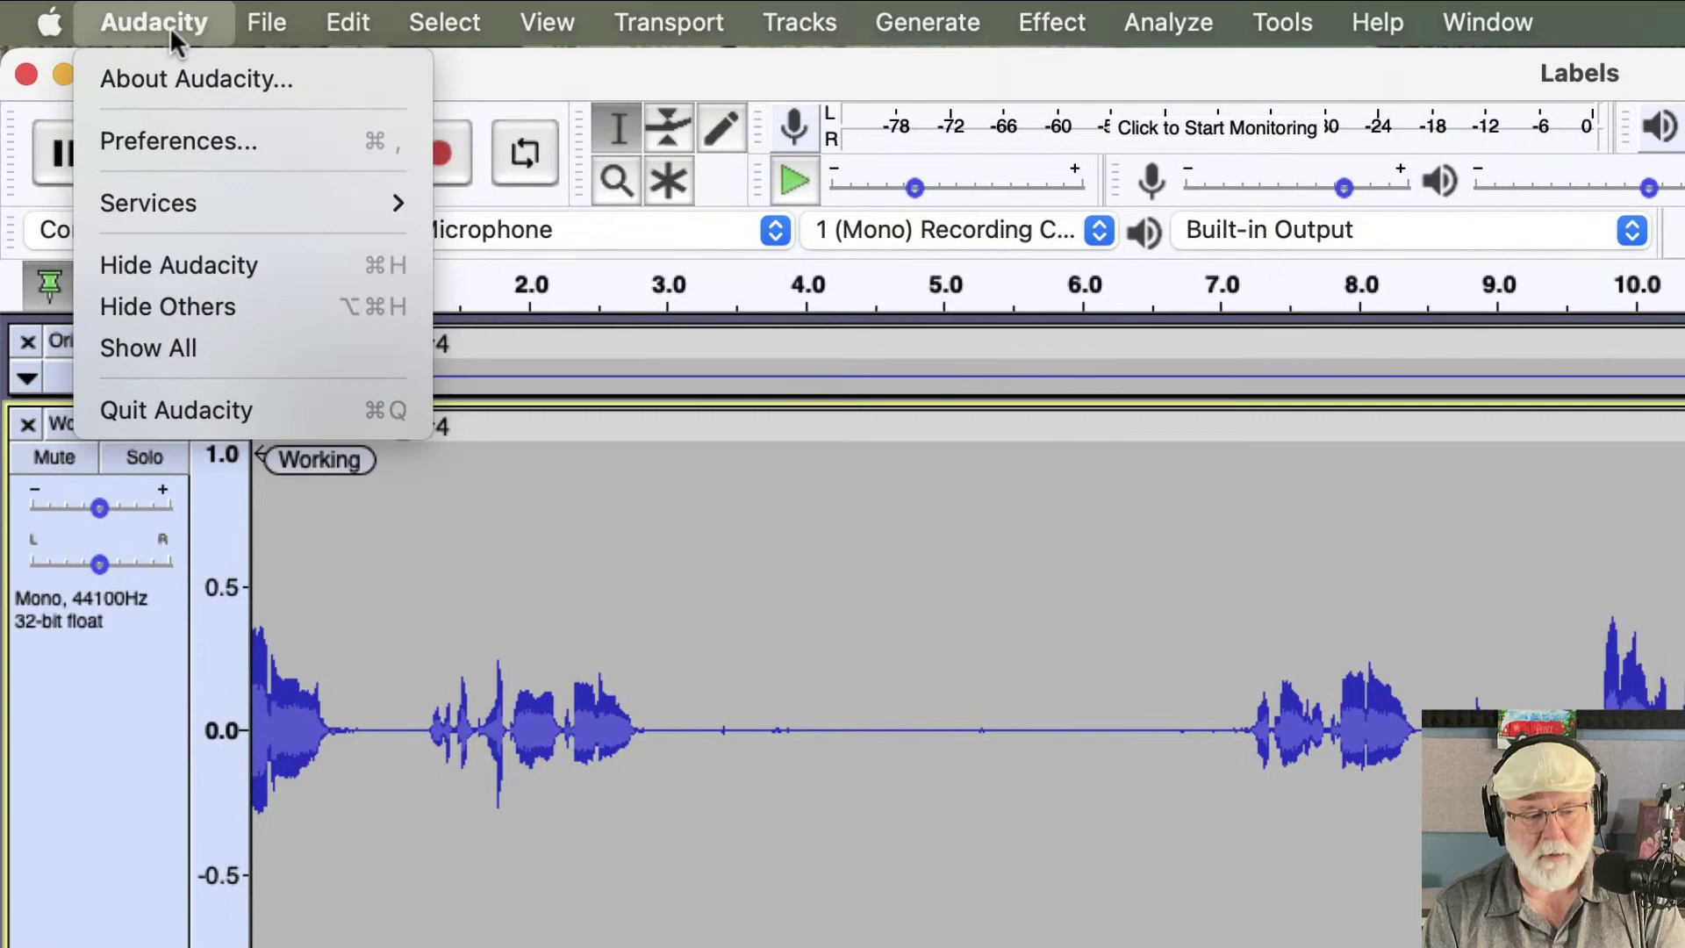
{"action": "left_click", "coordinate": [208, 139]}
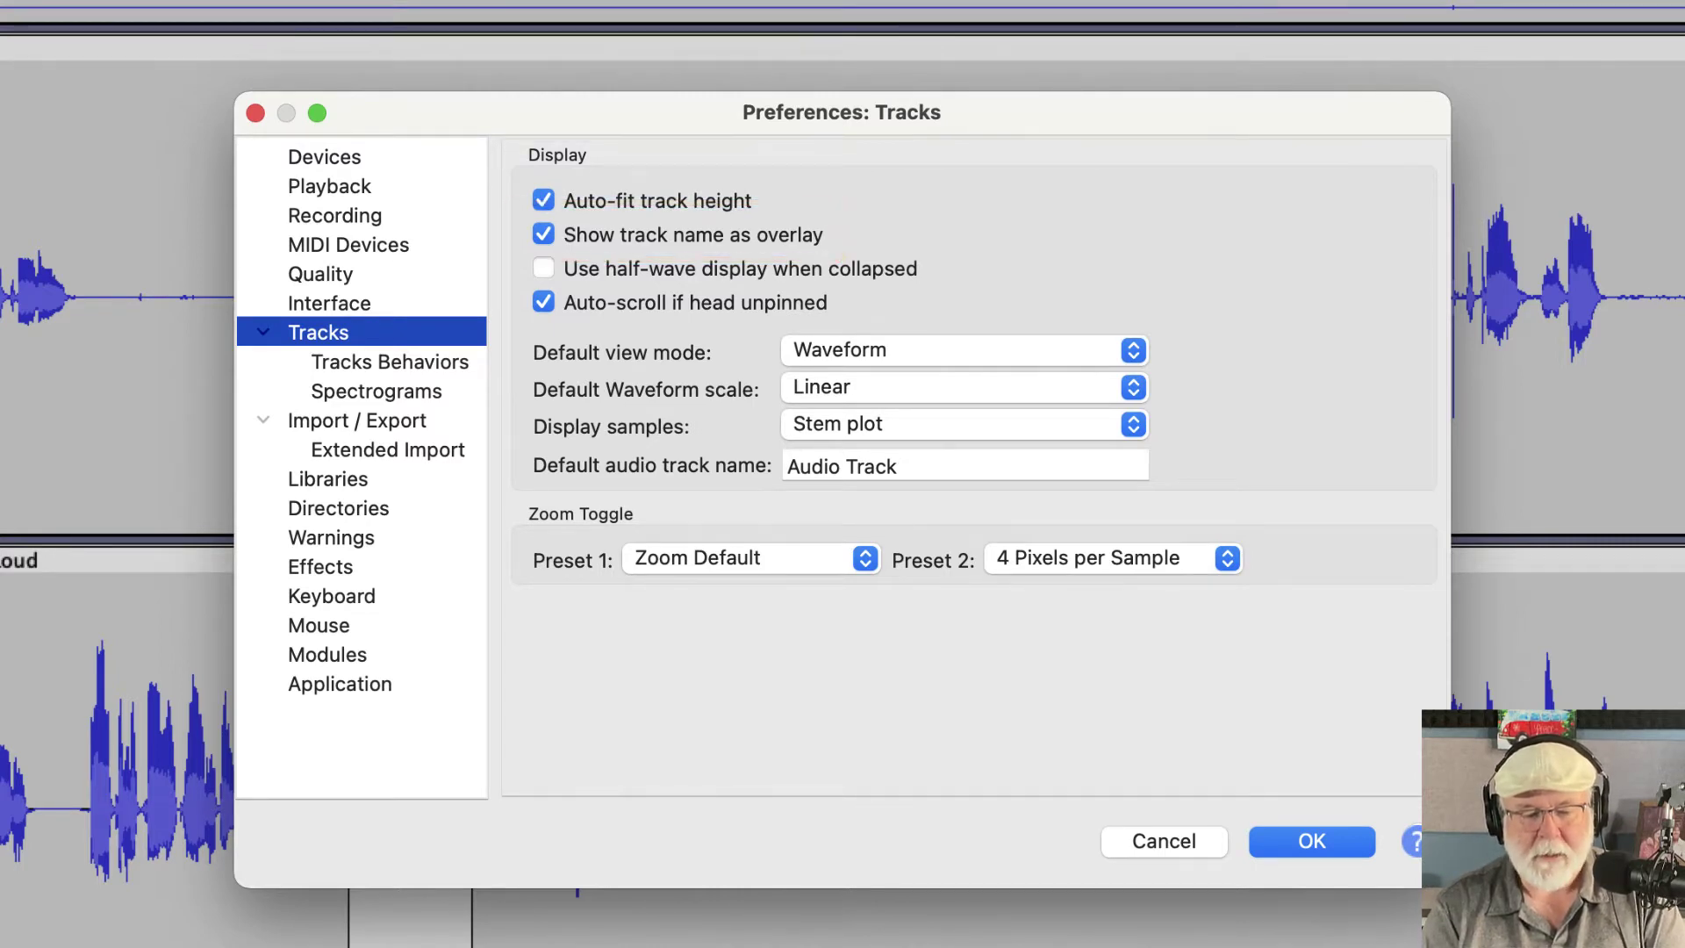
{"action": "left_click", "coordinate": [545, 231]}
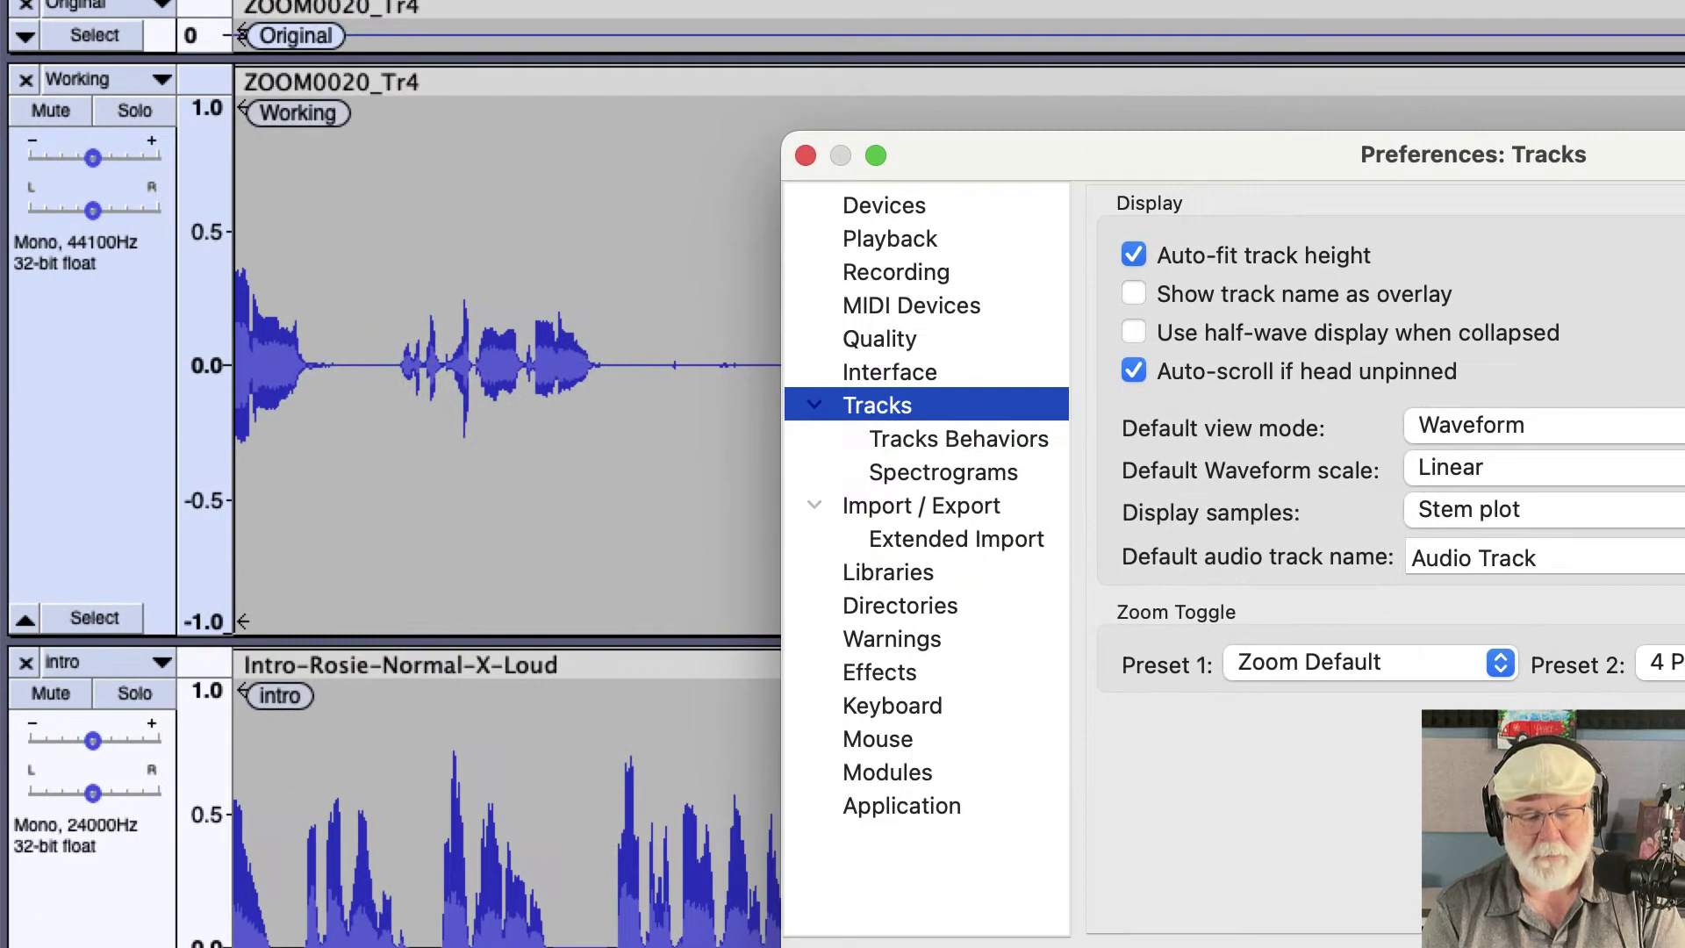
{"action": "left_click", "coordinate": [1313, 841]}
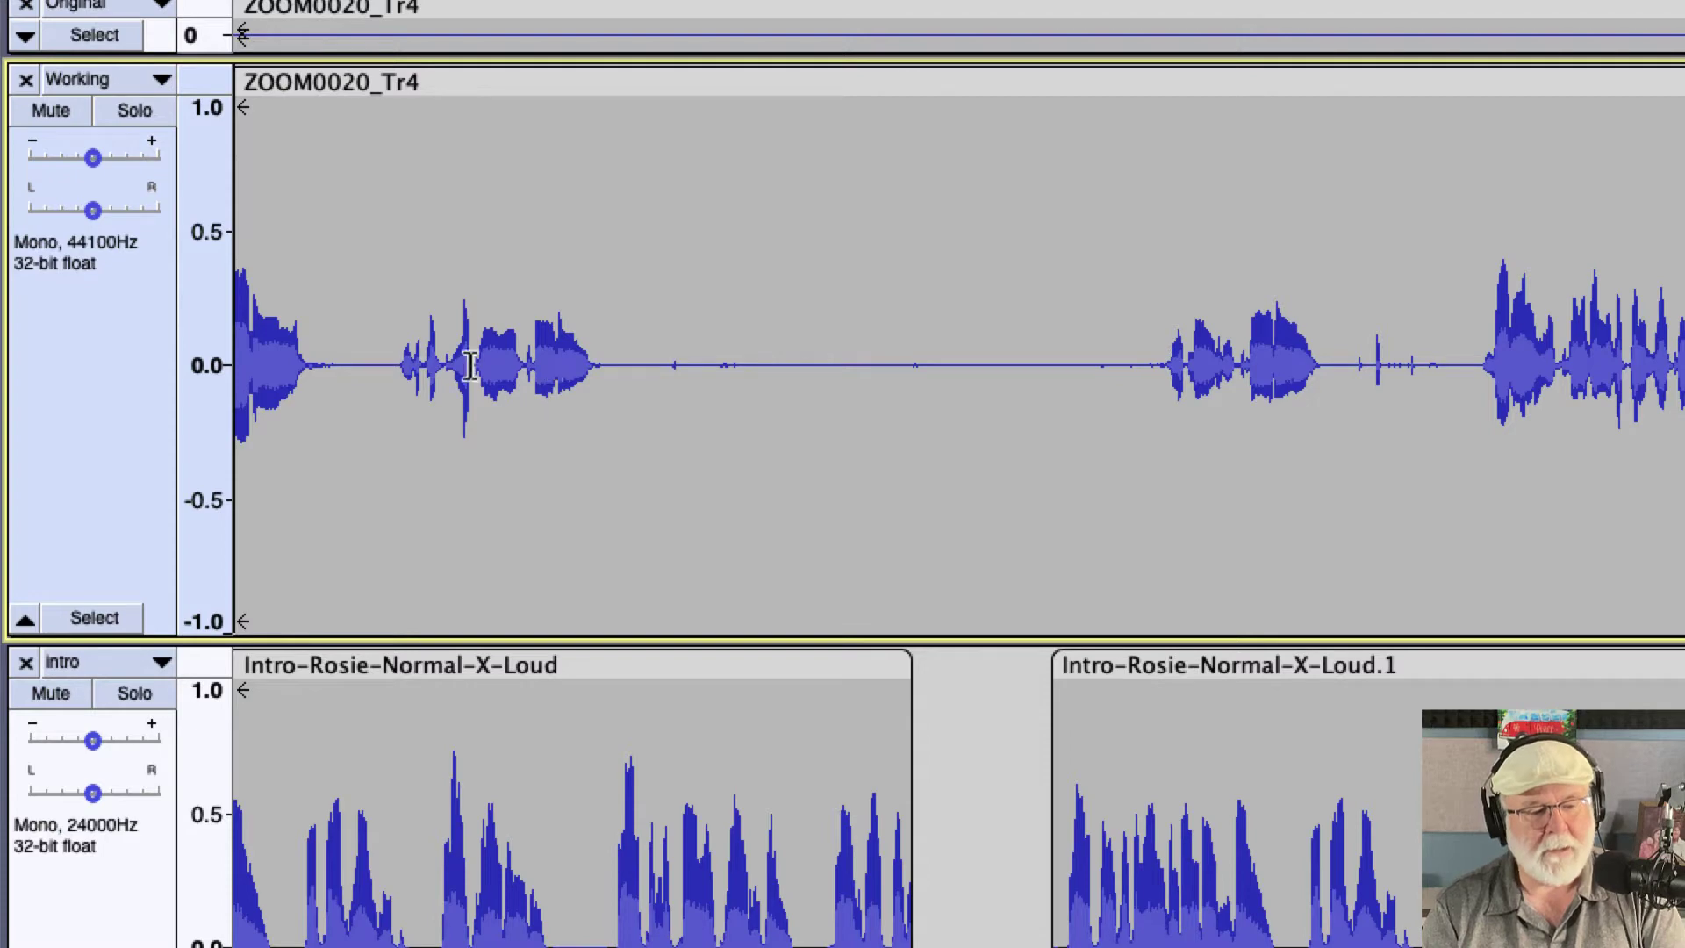
{"action": "left_click", "coordinate": [161, 81]}
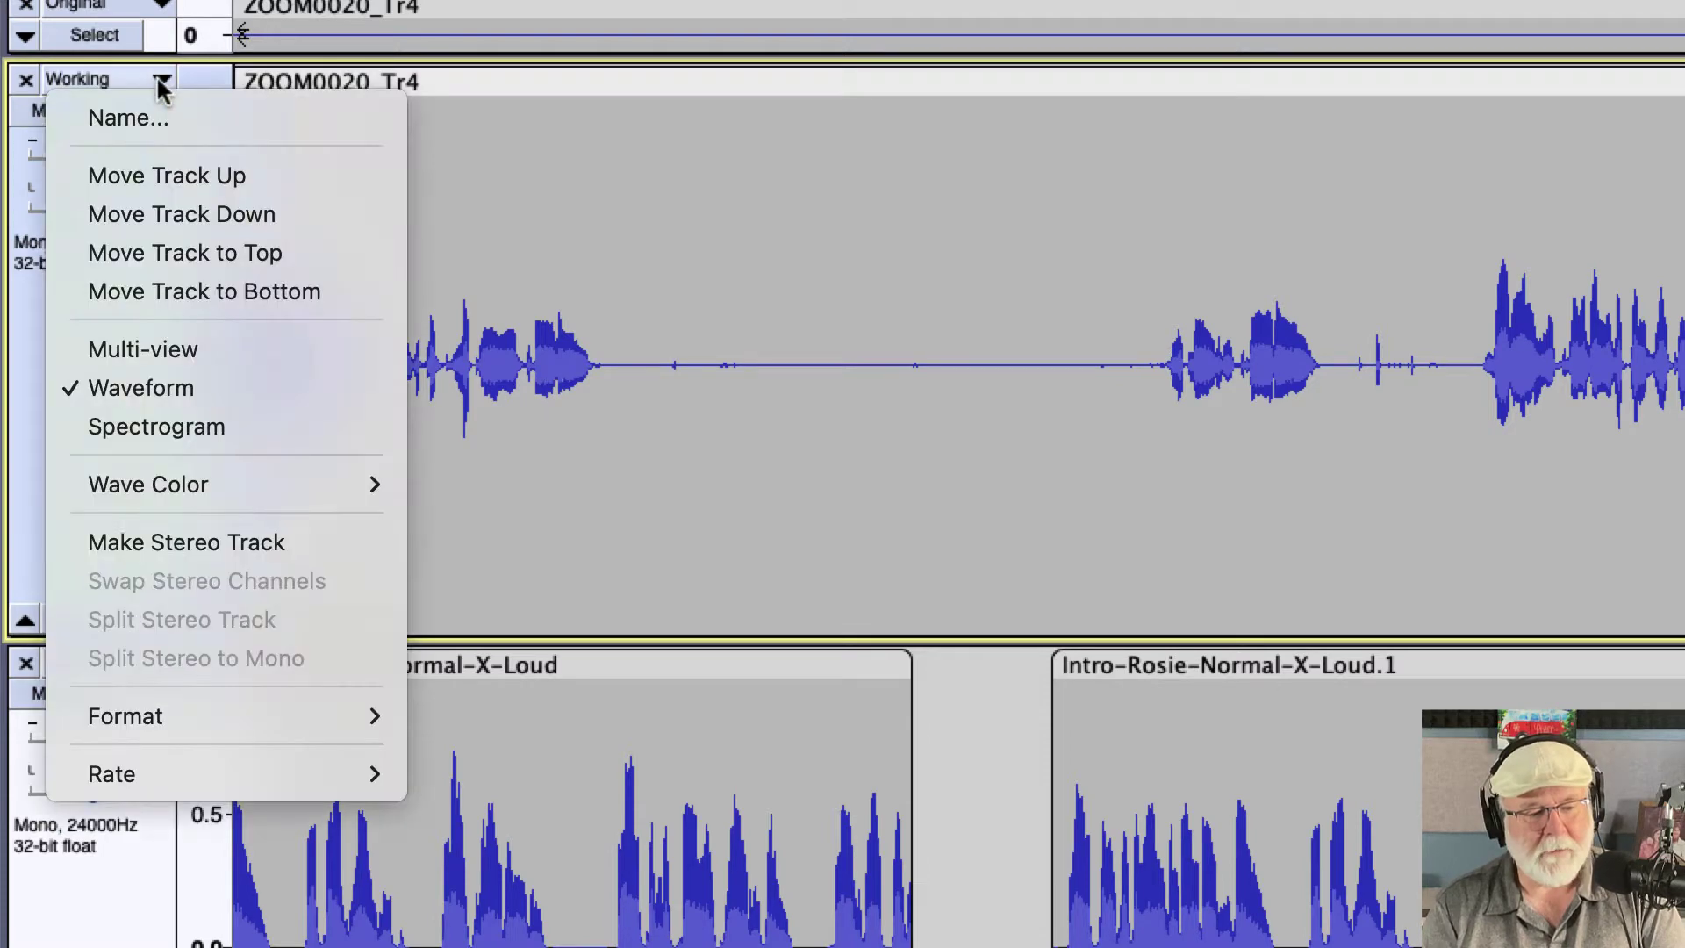
{"action": "left_click", "coordinate": [151, 123]}
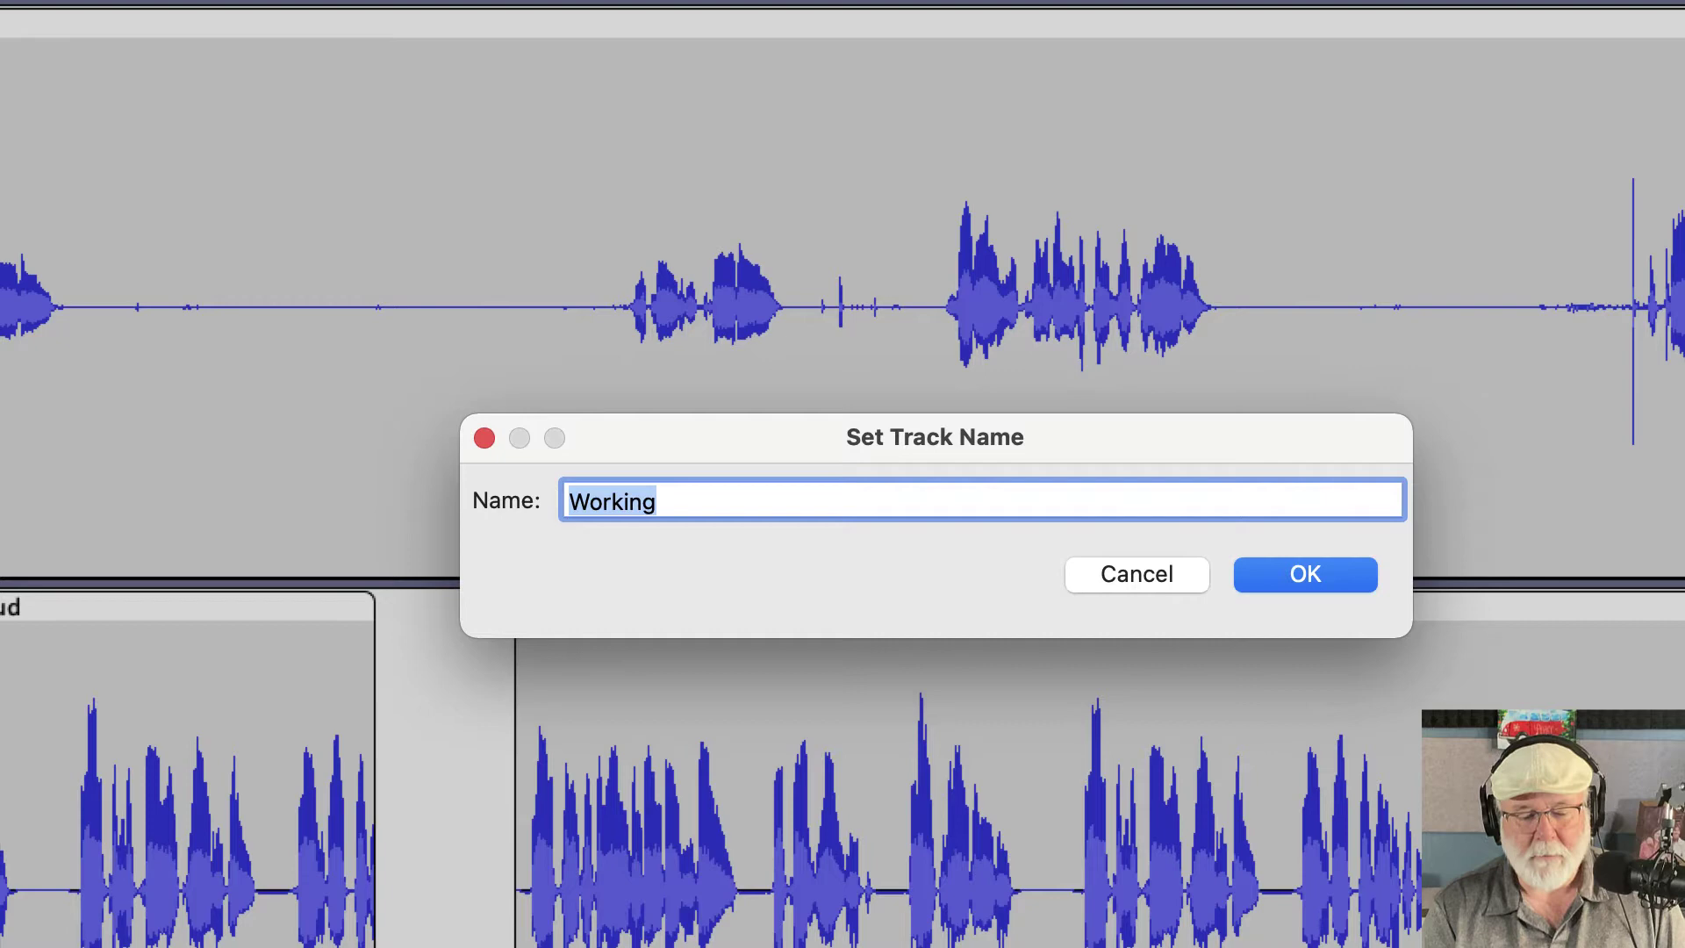
Dismiss the rename box and re-enable 'Show track name as overlay' in Tracks preferences
{"action": "left_click", "coordinate": [1147, 586]}
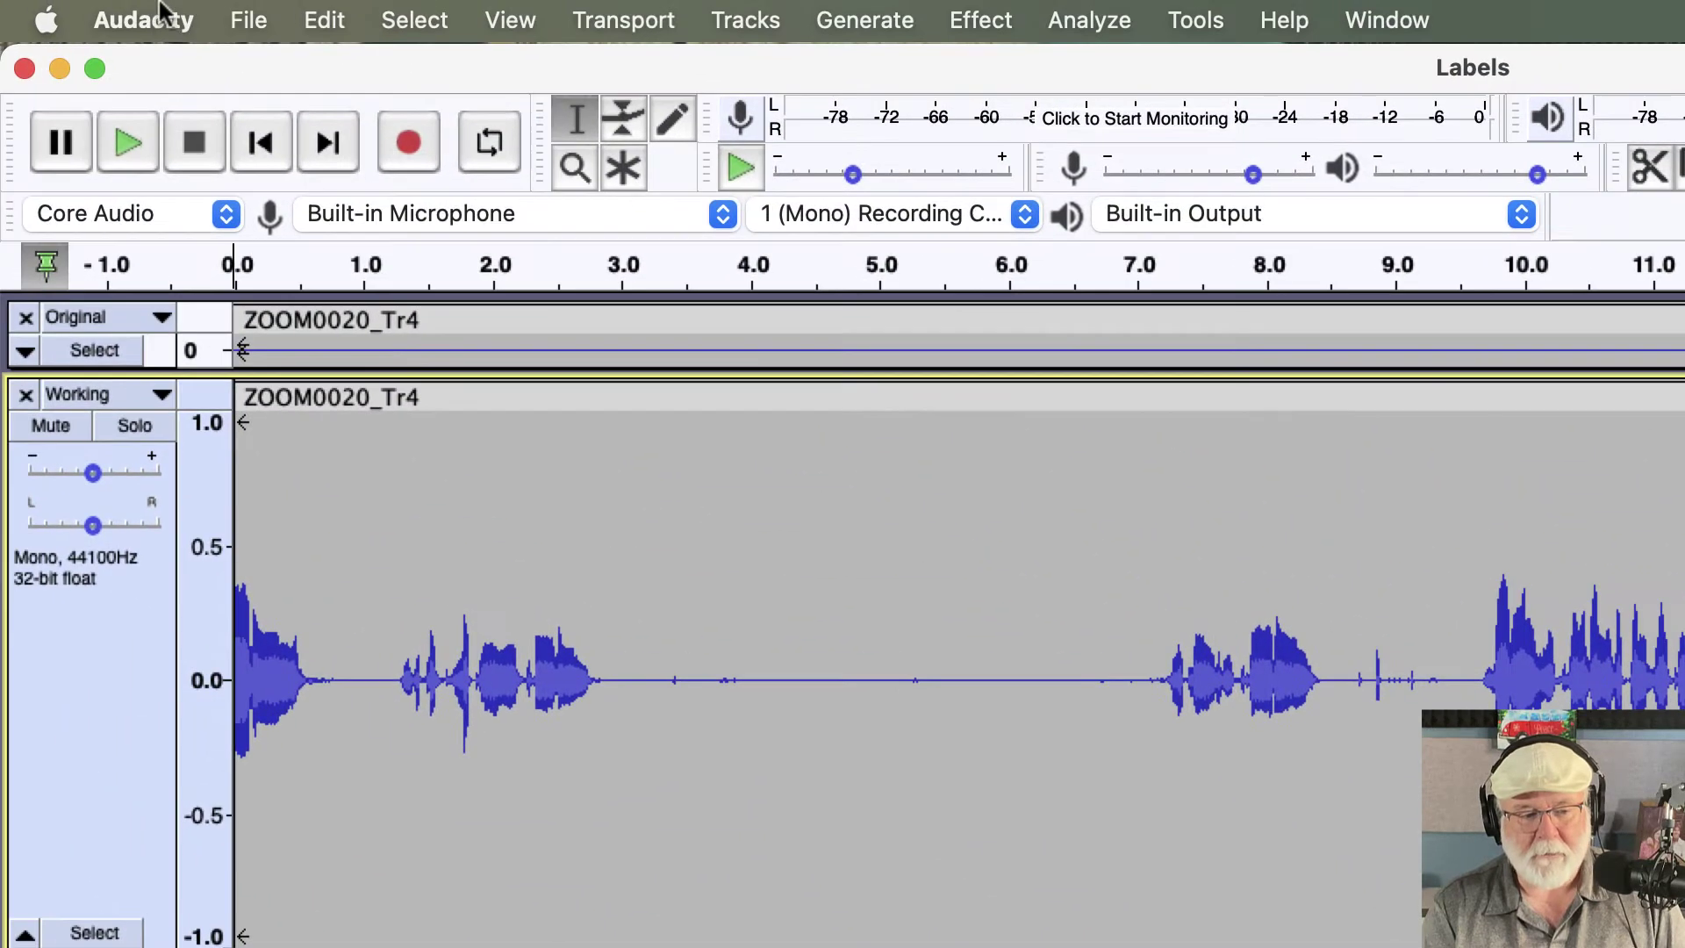
{"action": "left_click", "coordinate": [158, 21]}
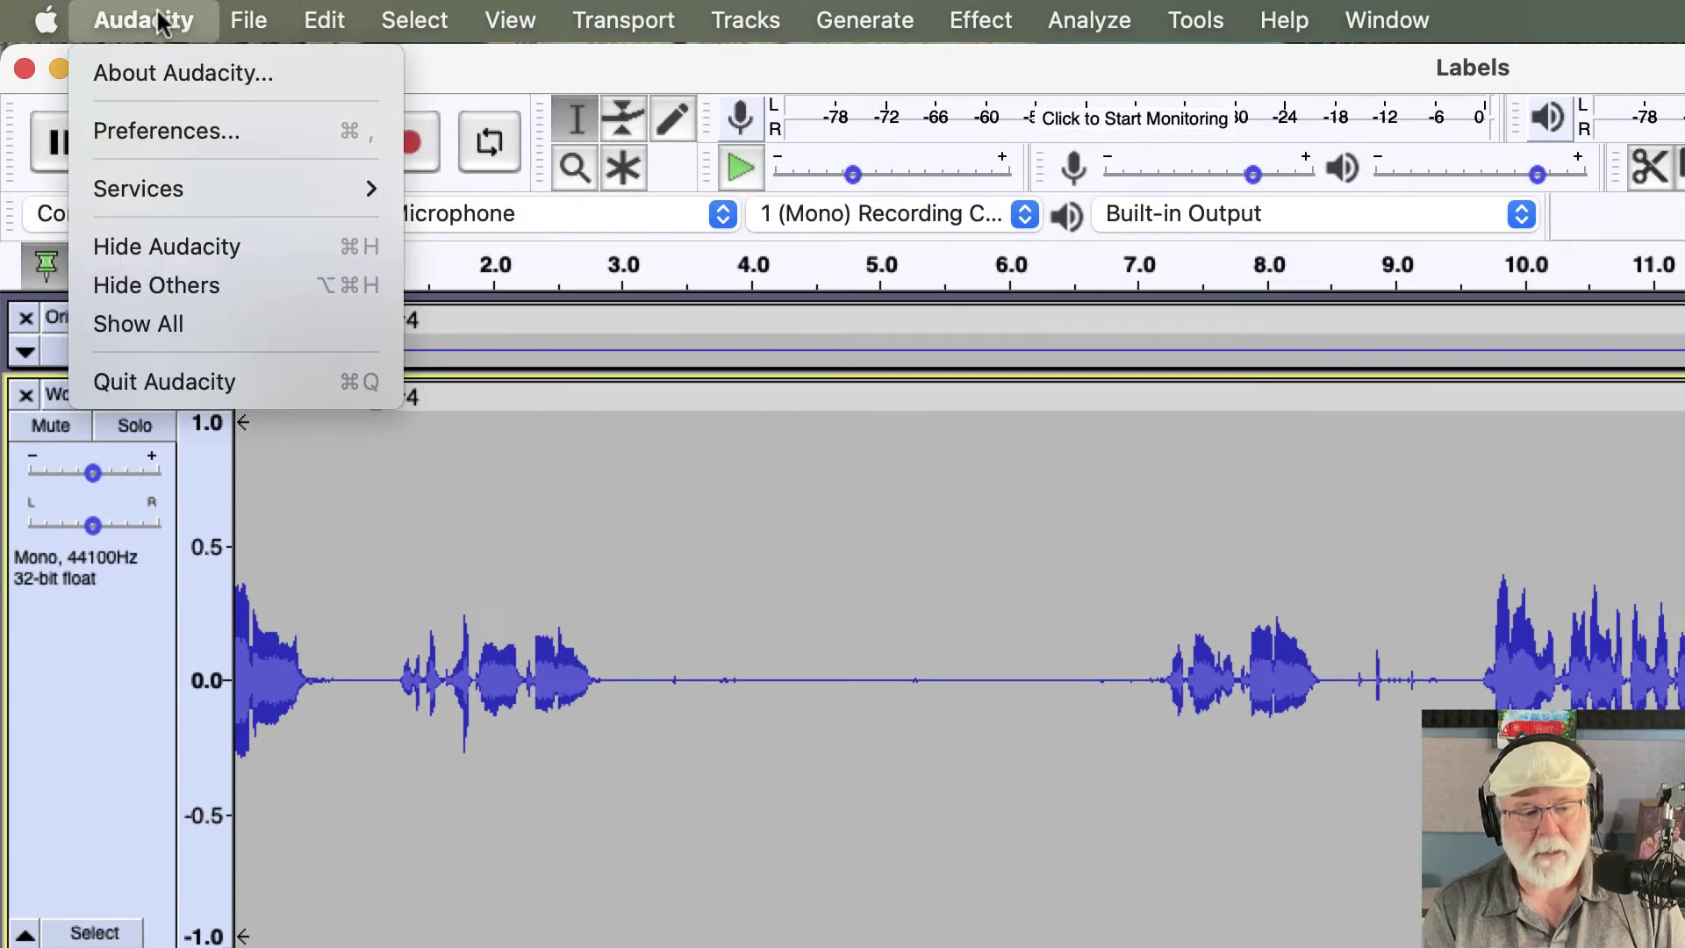
{"action": "left_click", "coordinate": [214, 134]}
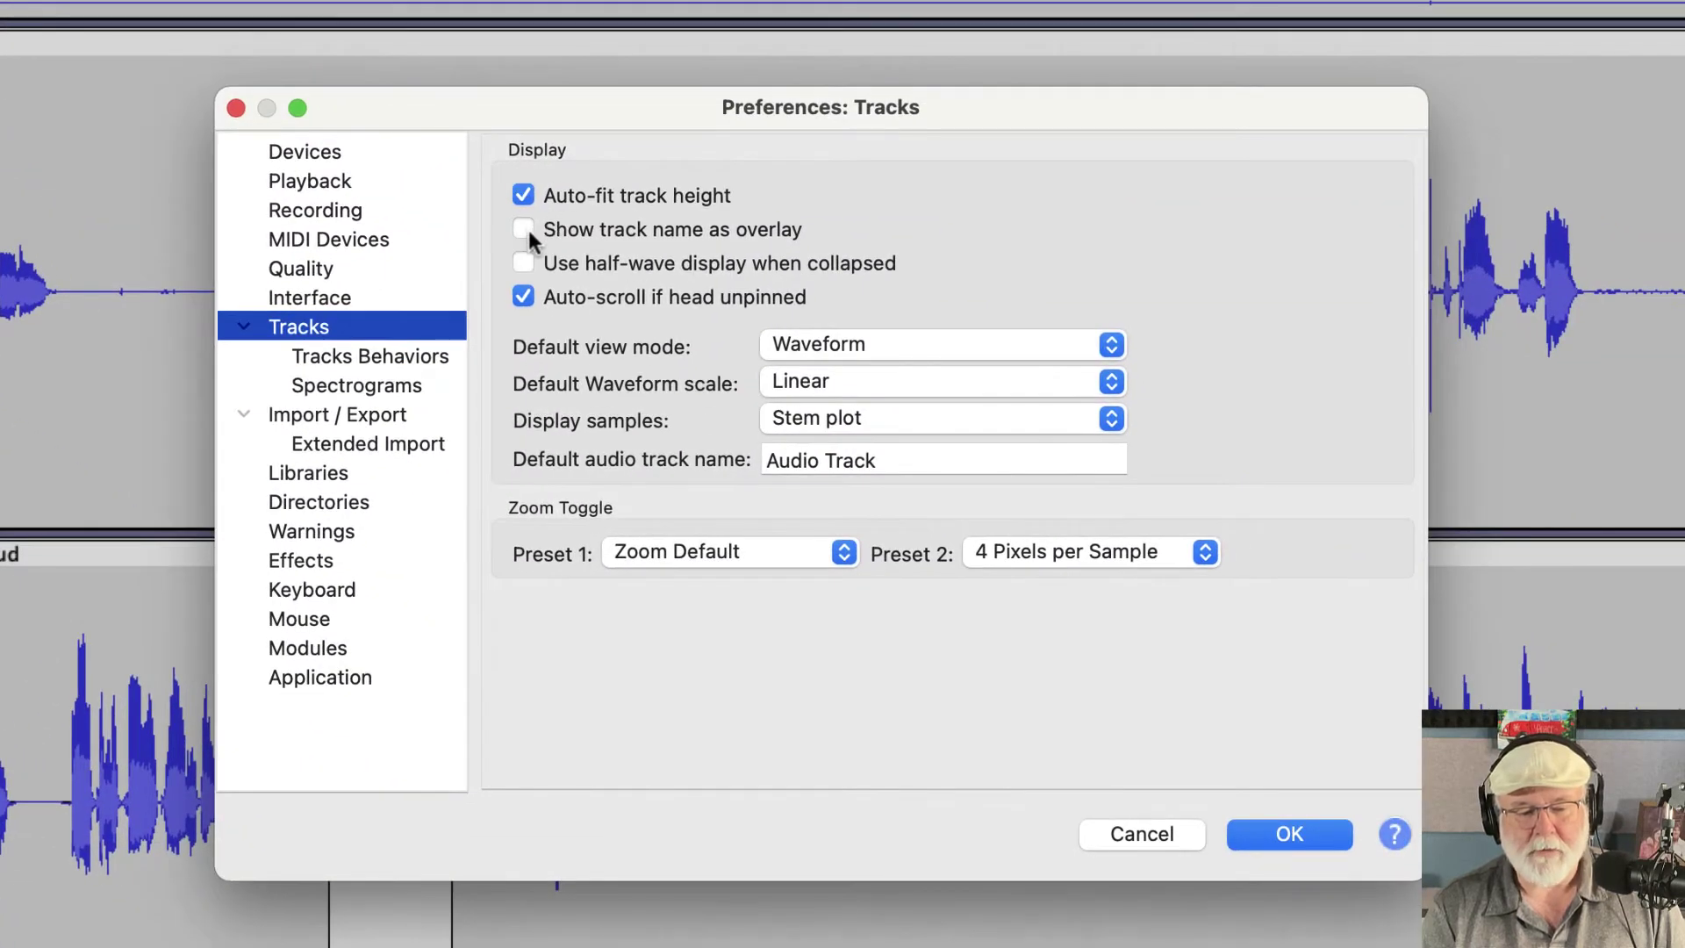
{"action": "left_click", "coordinate": [1315, 845]}
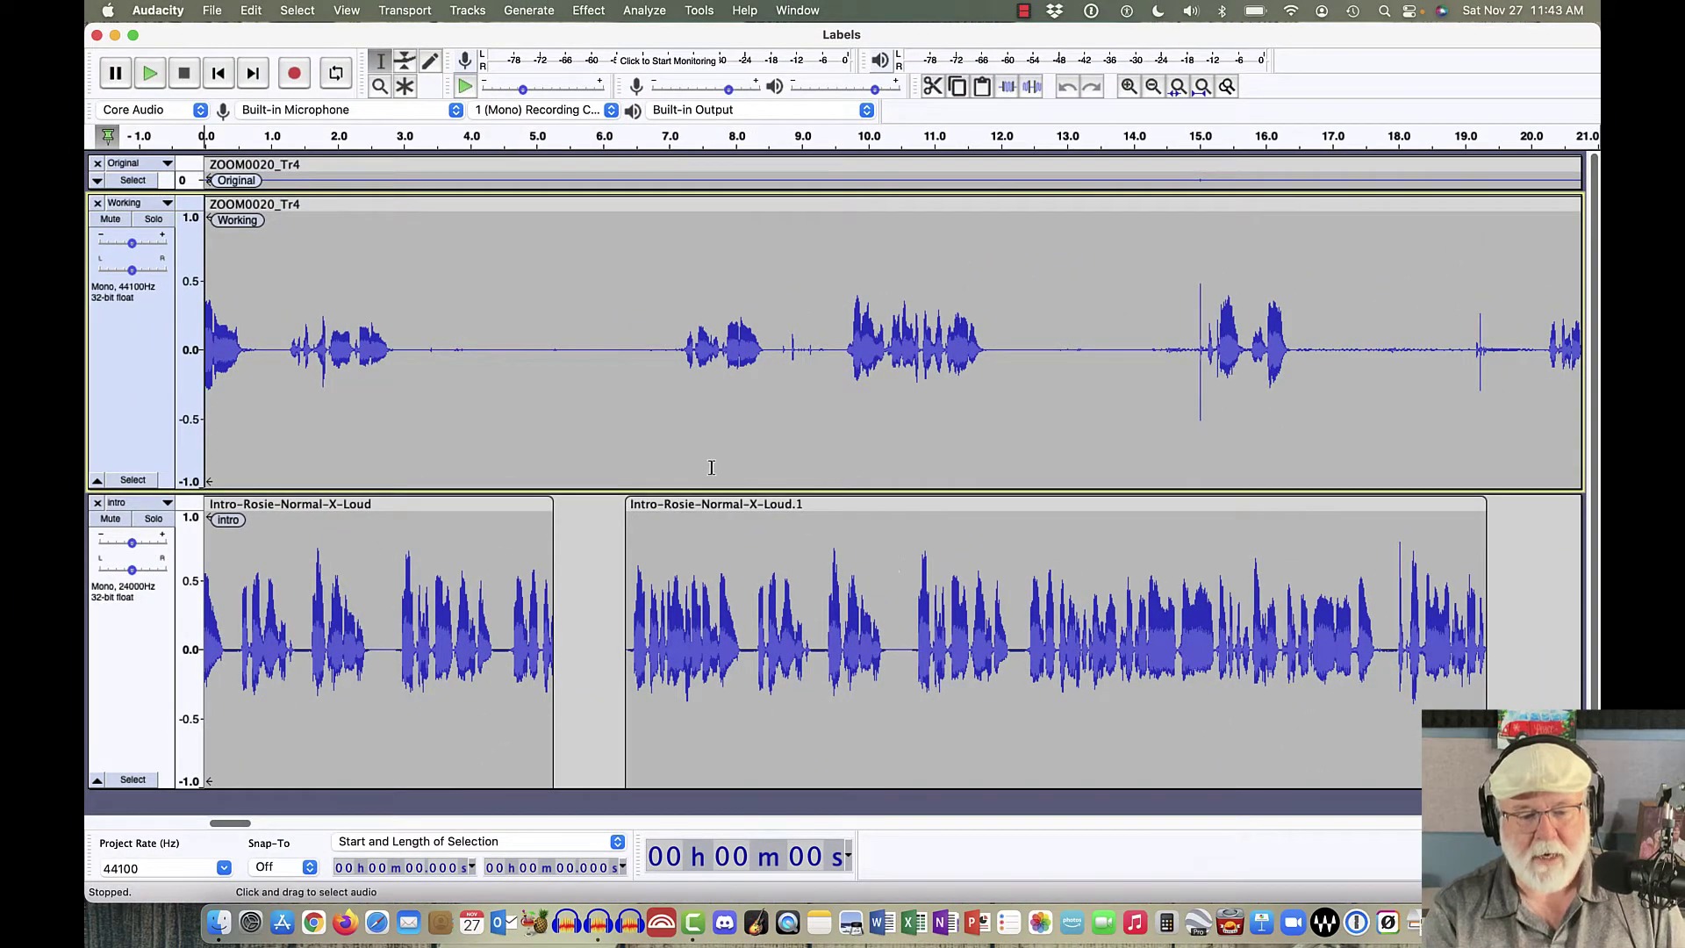
{"action": "scroll", "coordinate": [672, 450], "scroll_direction": "right", "scroll_amount": 10}
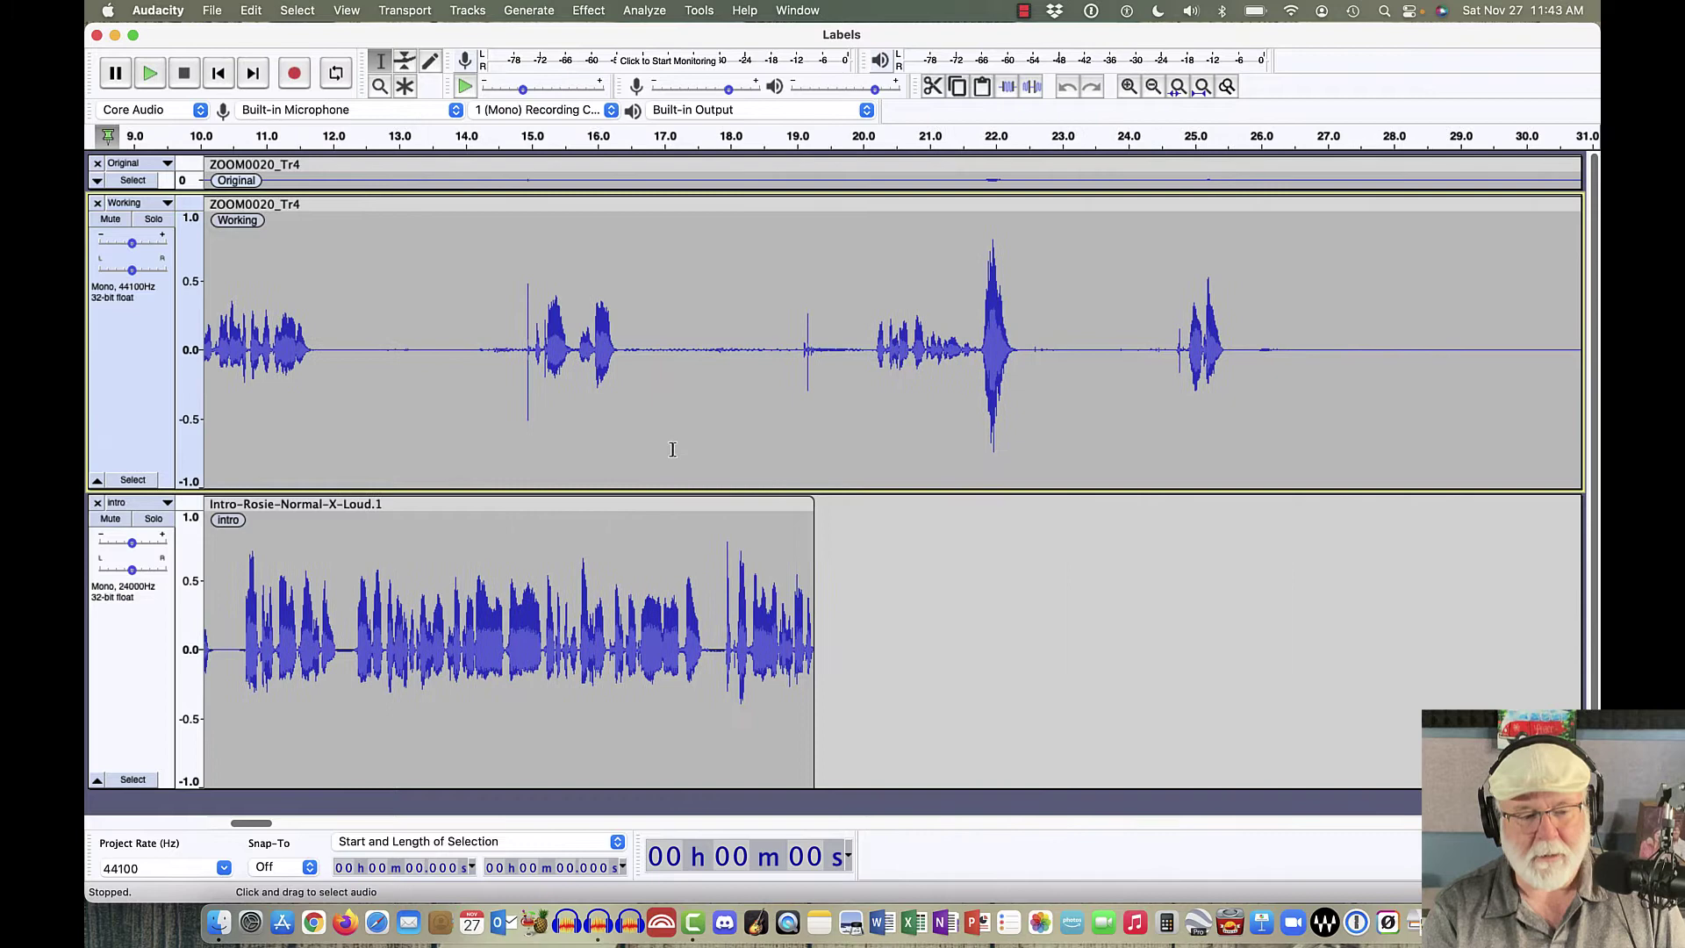
{"action": "scroll", "coordinate": [673, 450], "scroll_direction": "right", "scroll_amount": 9}
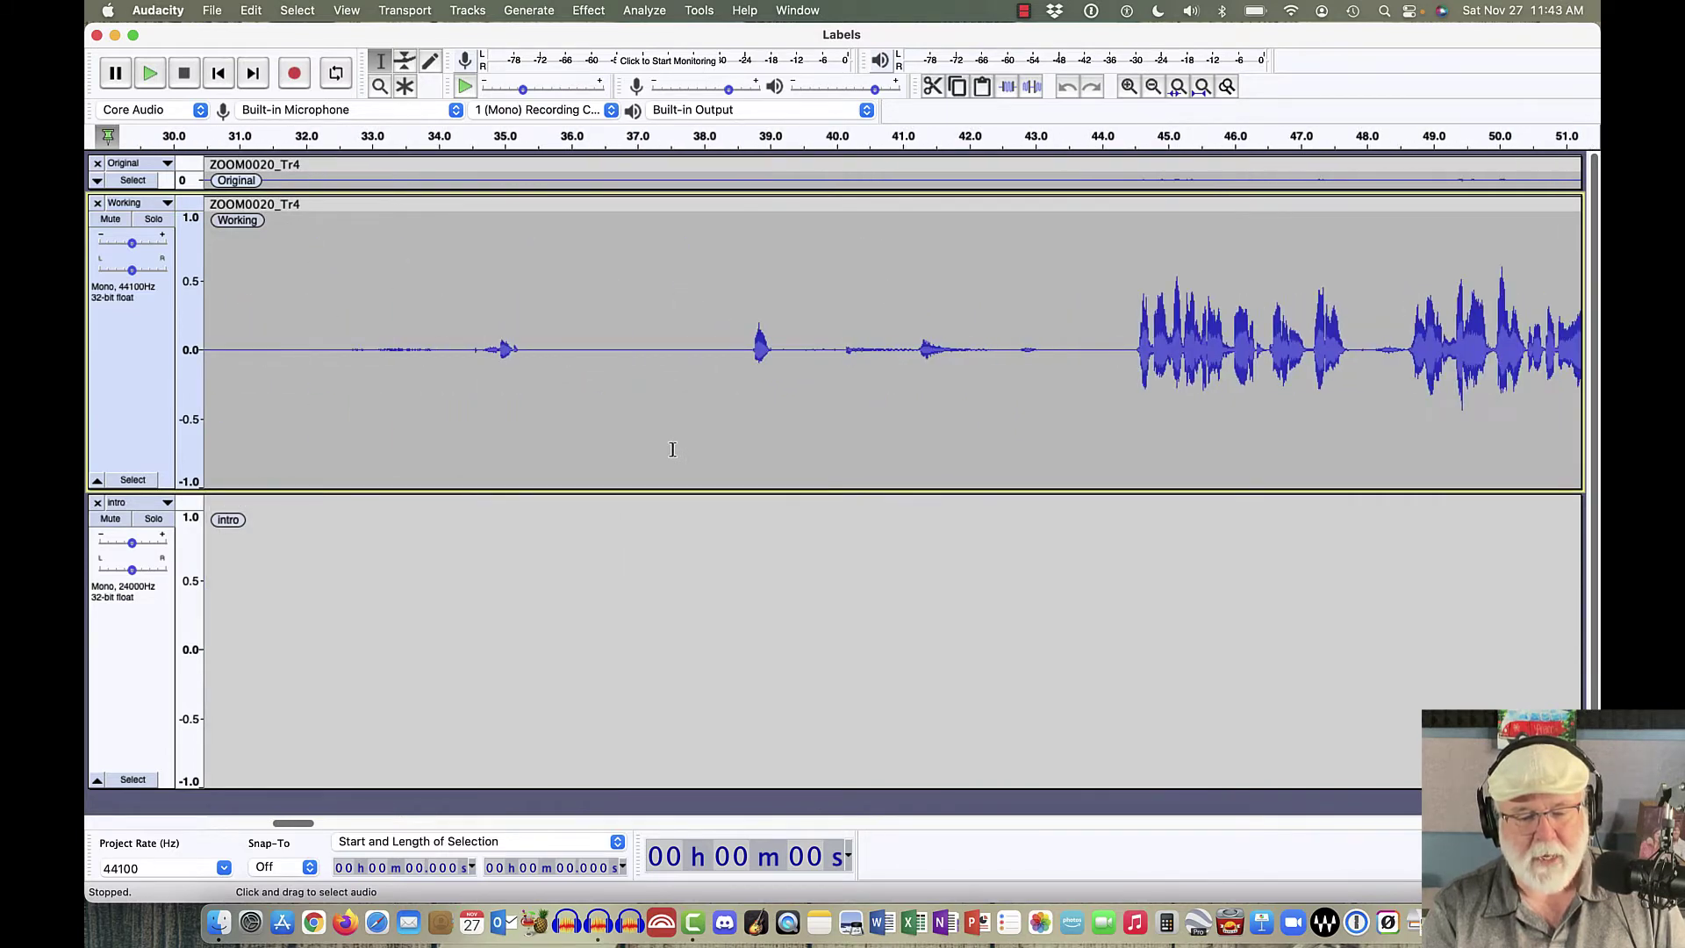
{"action": "scroll", "coordinate": [672, 449], "scroll_direction": "left", "scroll_amount": 14}
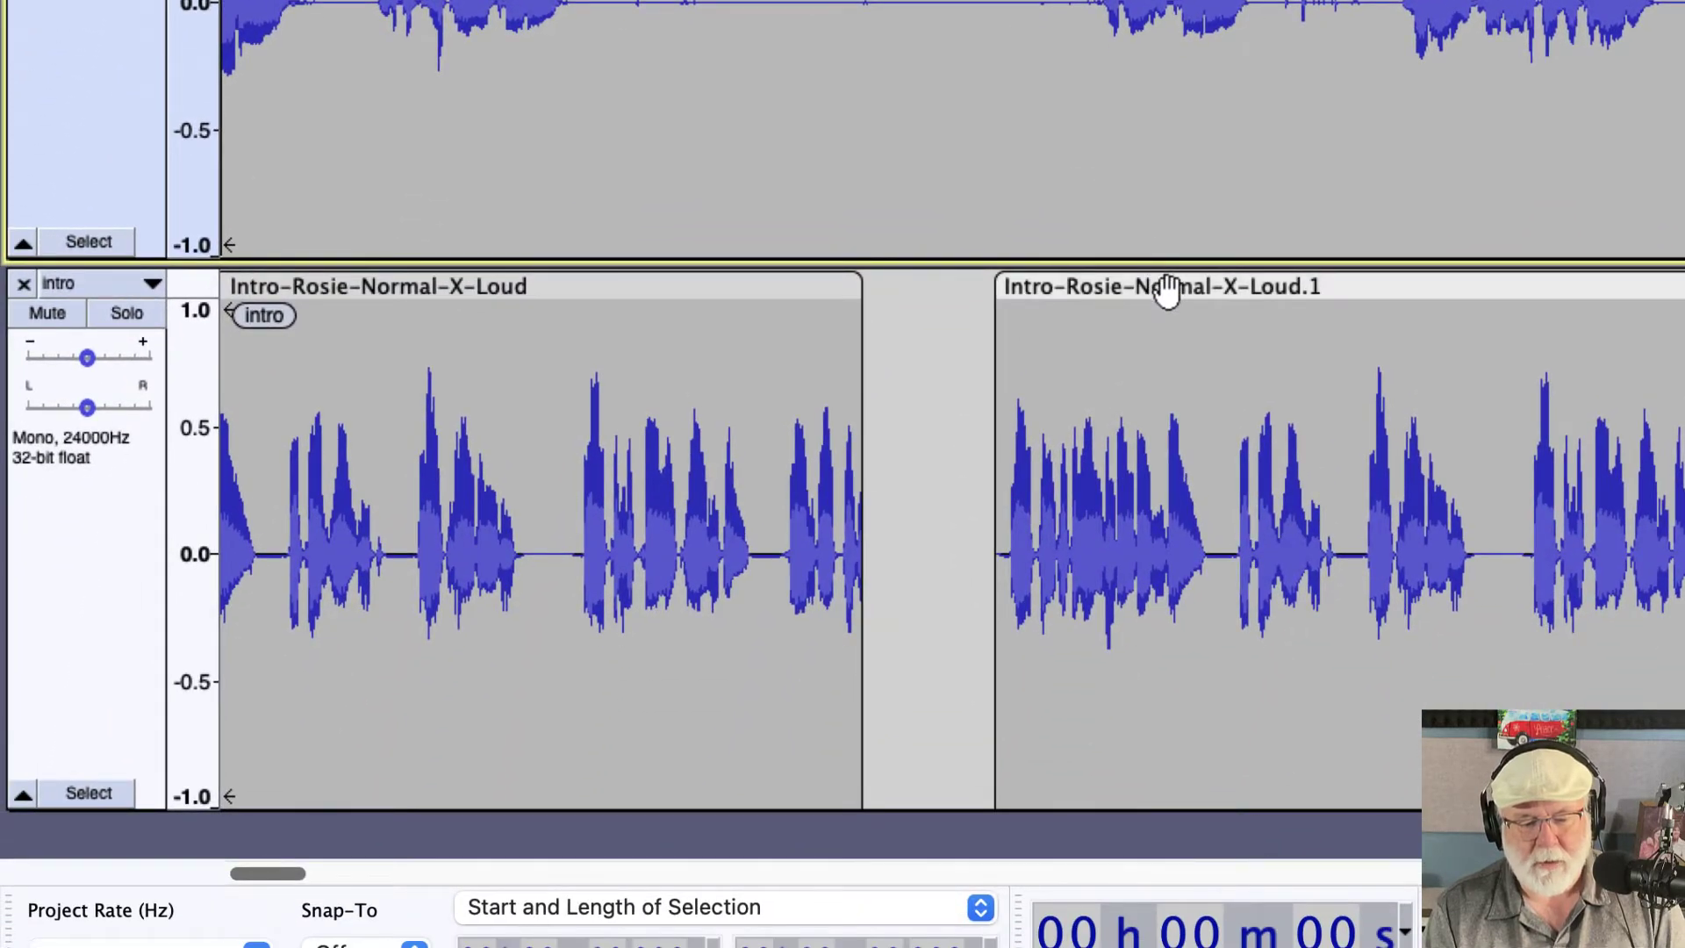
{"action": "scroll", "coordinate": [1167, 301], "scroll_direction": "right", "scroll_amount": 15}
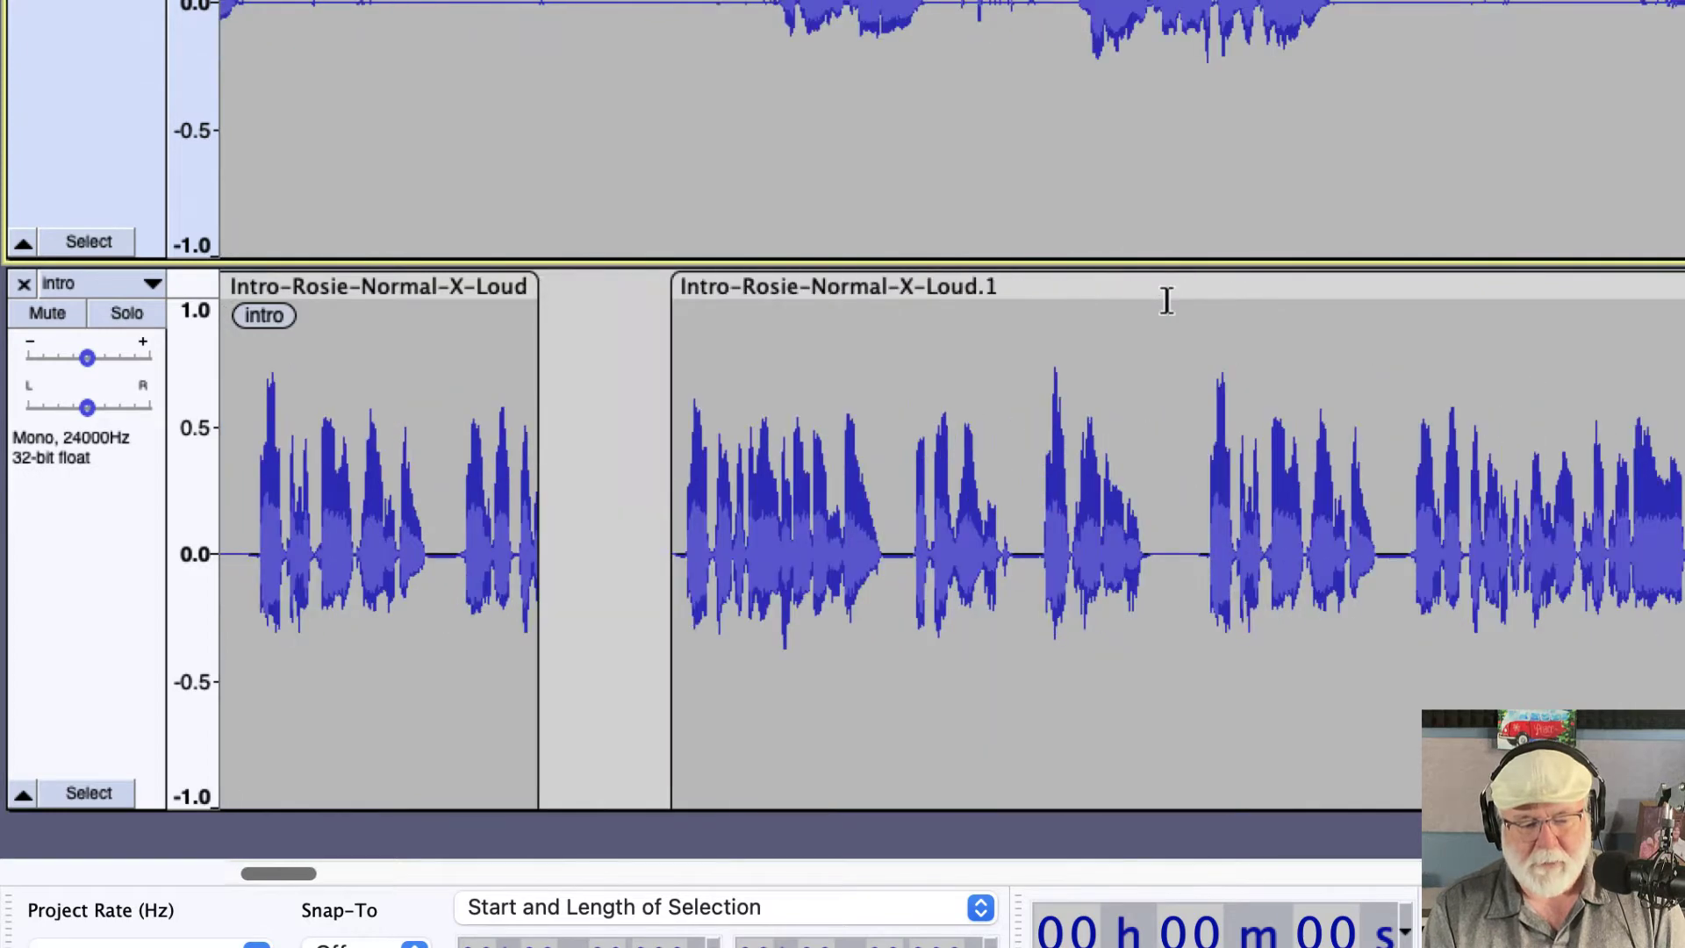
{"action": "scroll", "coordinate": [1166, 301], "scroll_direction": "right", "scroll_amount": 5}
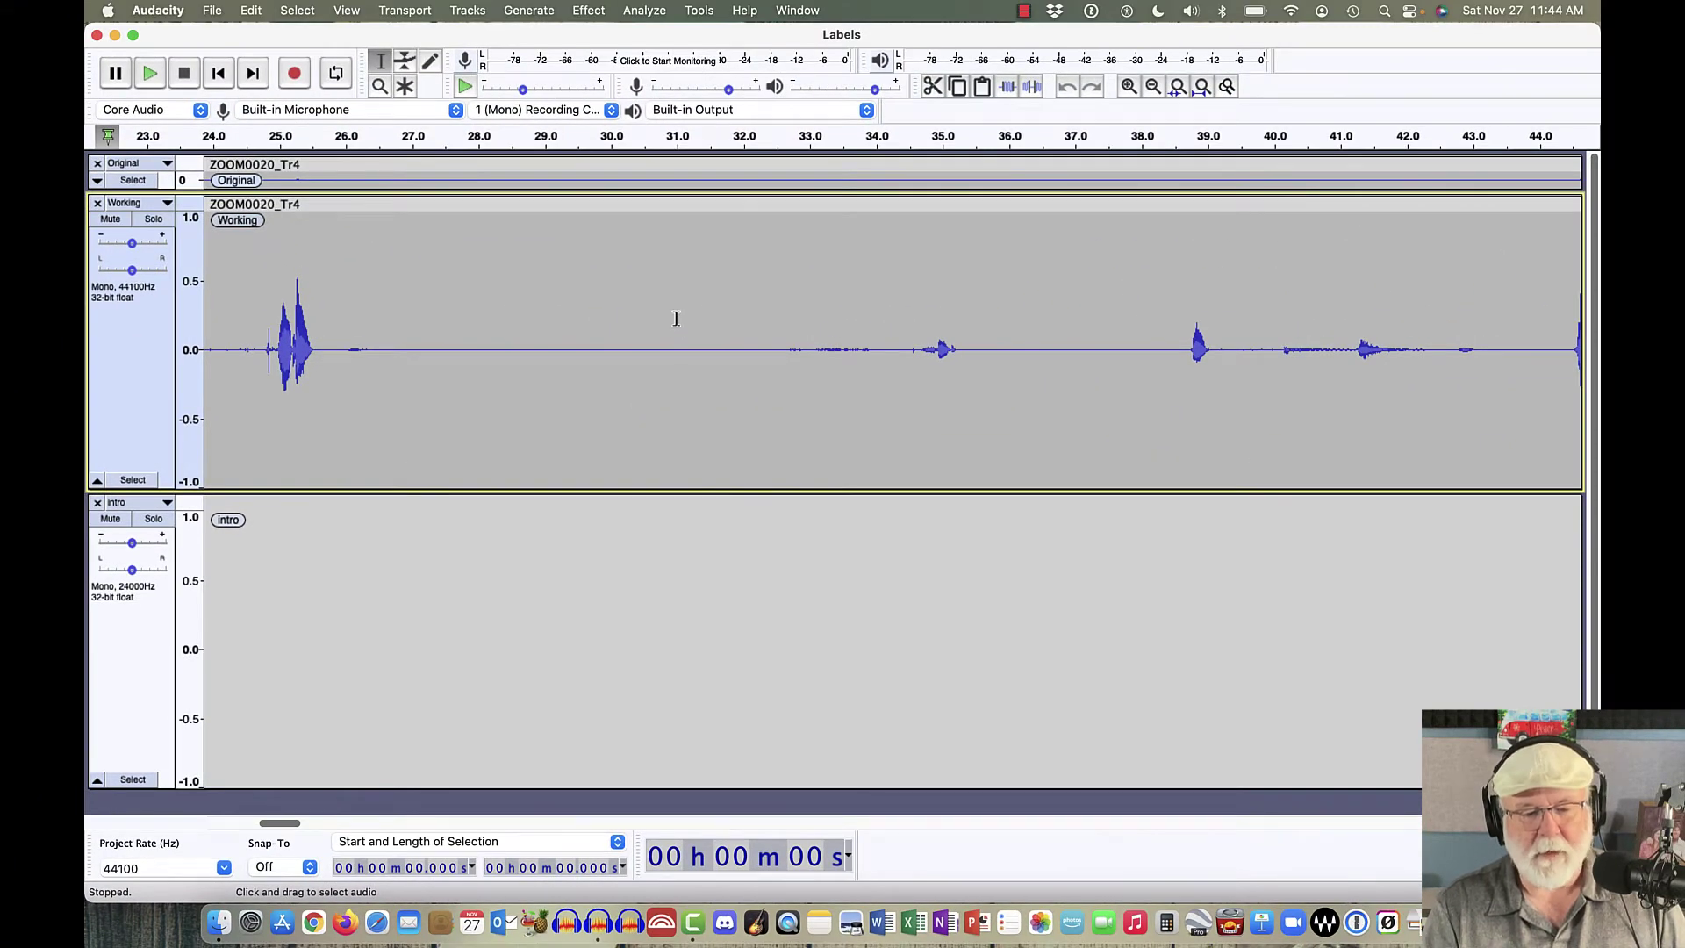
{"action": "scroll", "coordinate": [676, 318], "scroll_direction": "right", "scroll_amount": 10}
{"action": "scroll", "coordinate": [676, 318], "scroll_direction": "right", "scroll_amount": 20}
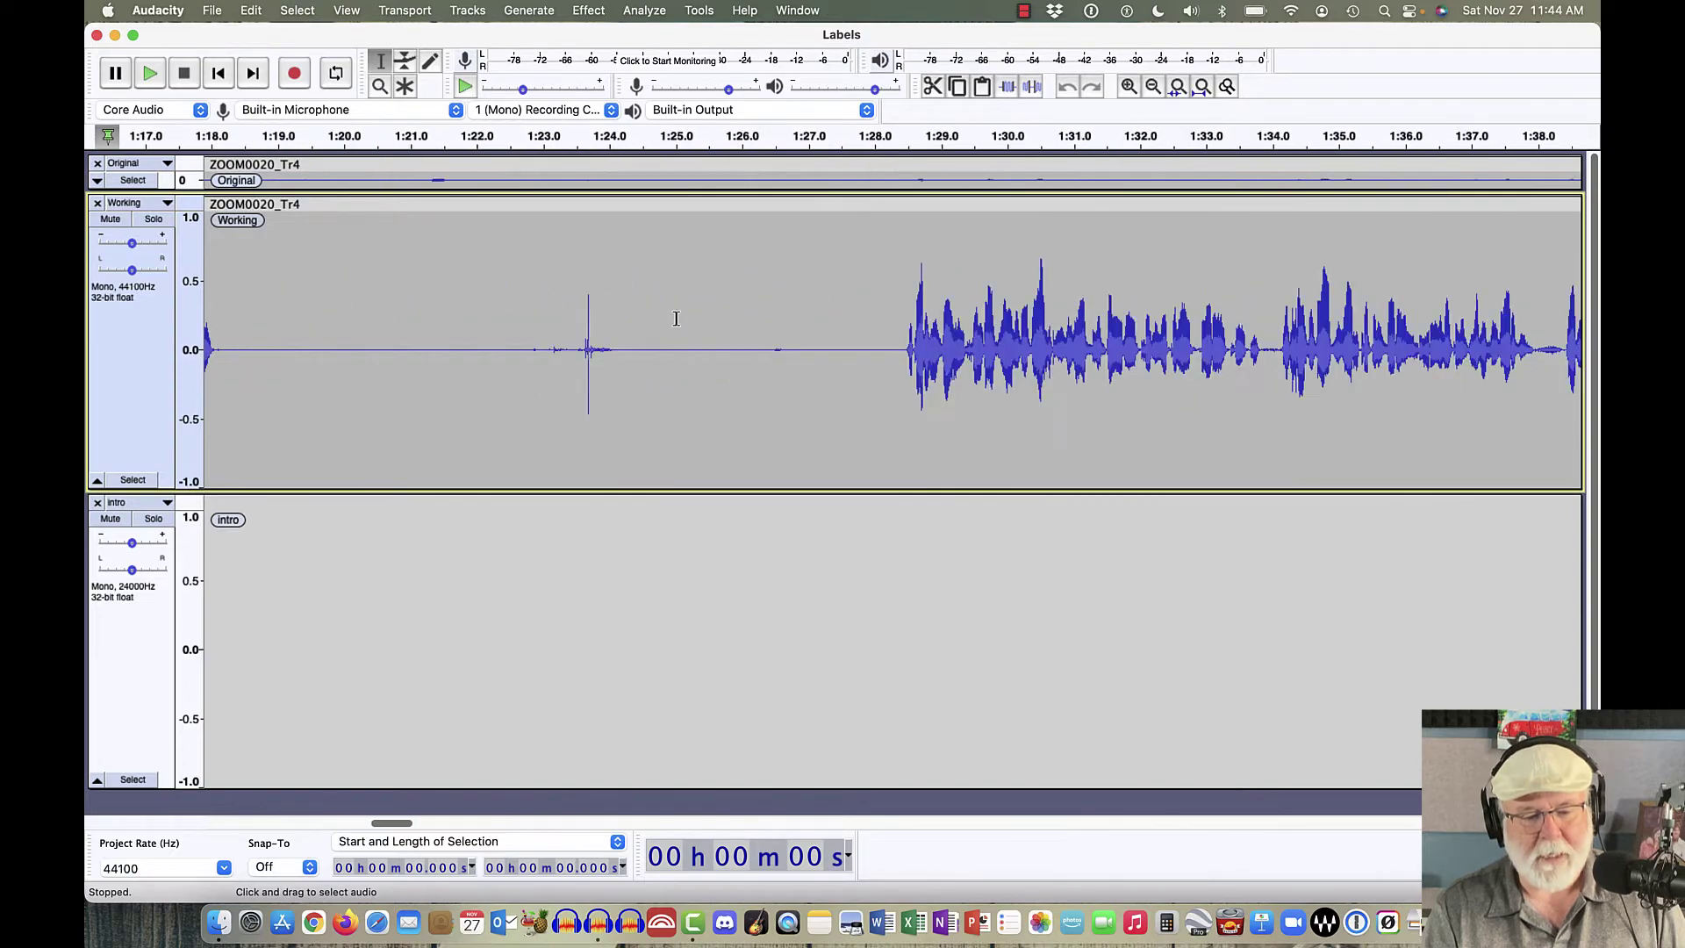
{"action": "scroll", "coordinate": [676, 318], "scroll_direction": "right", "scroll_amount": 20}
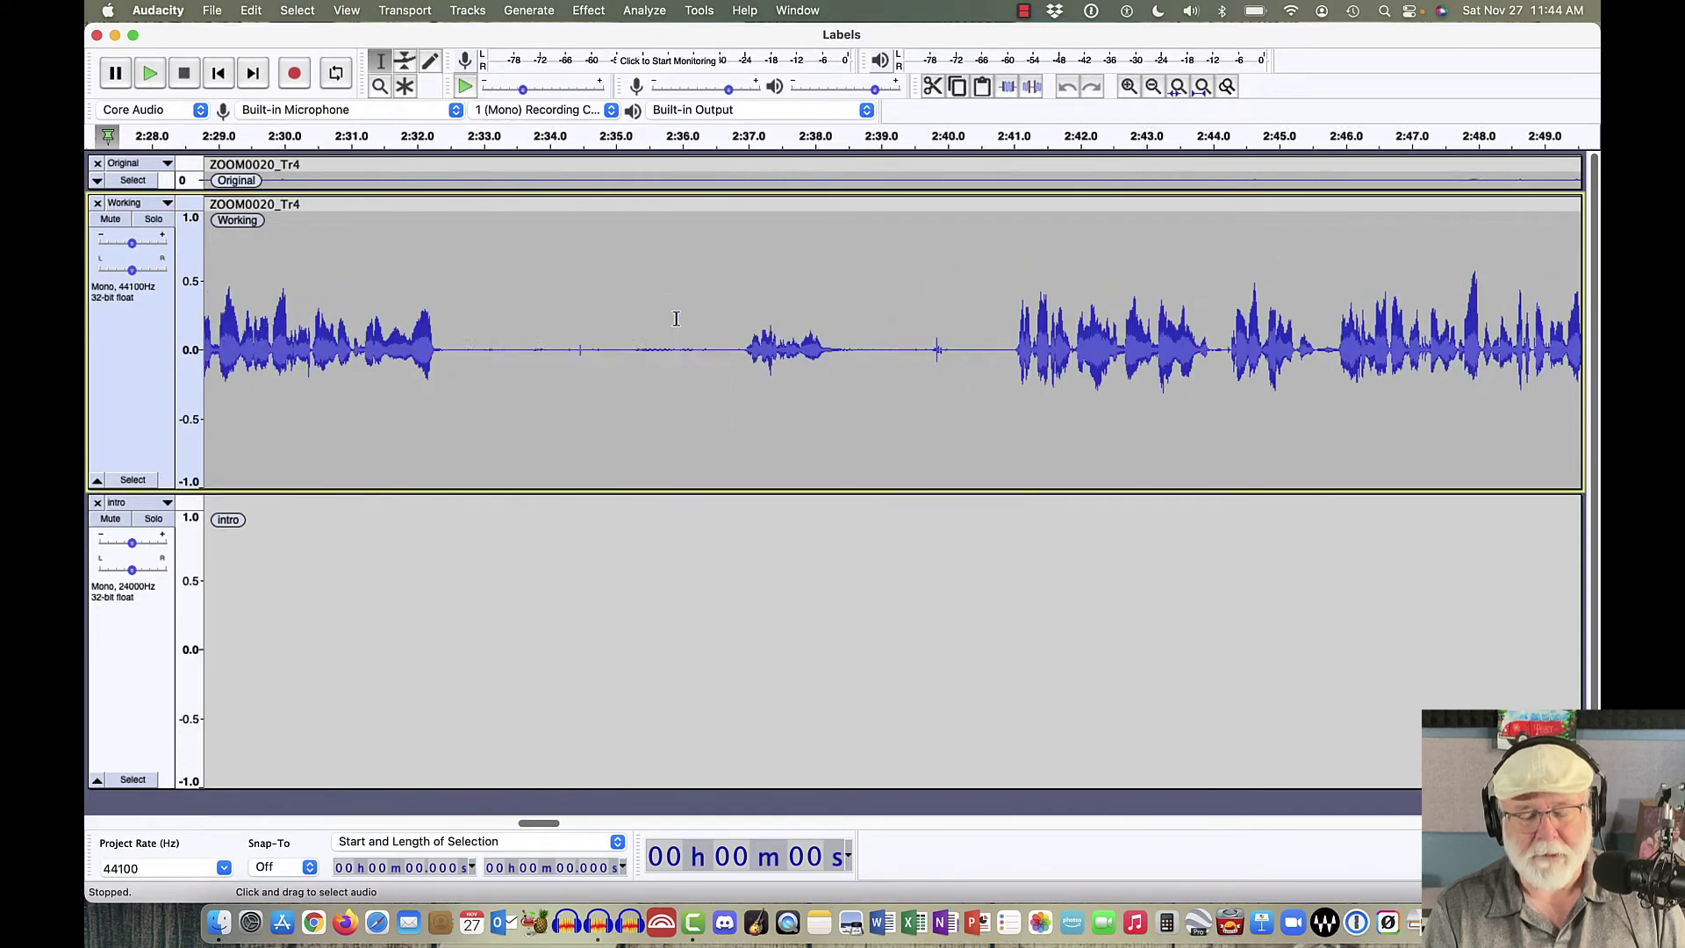
{"action": "scroll", "coordinate": [675, 318], "scroll_direction": "right", "scroll_amount": 3}
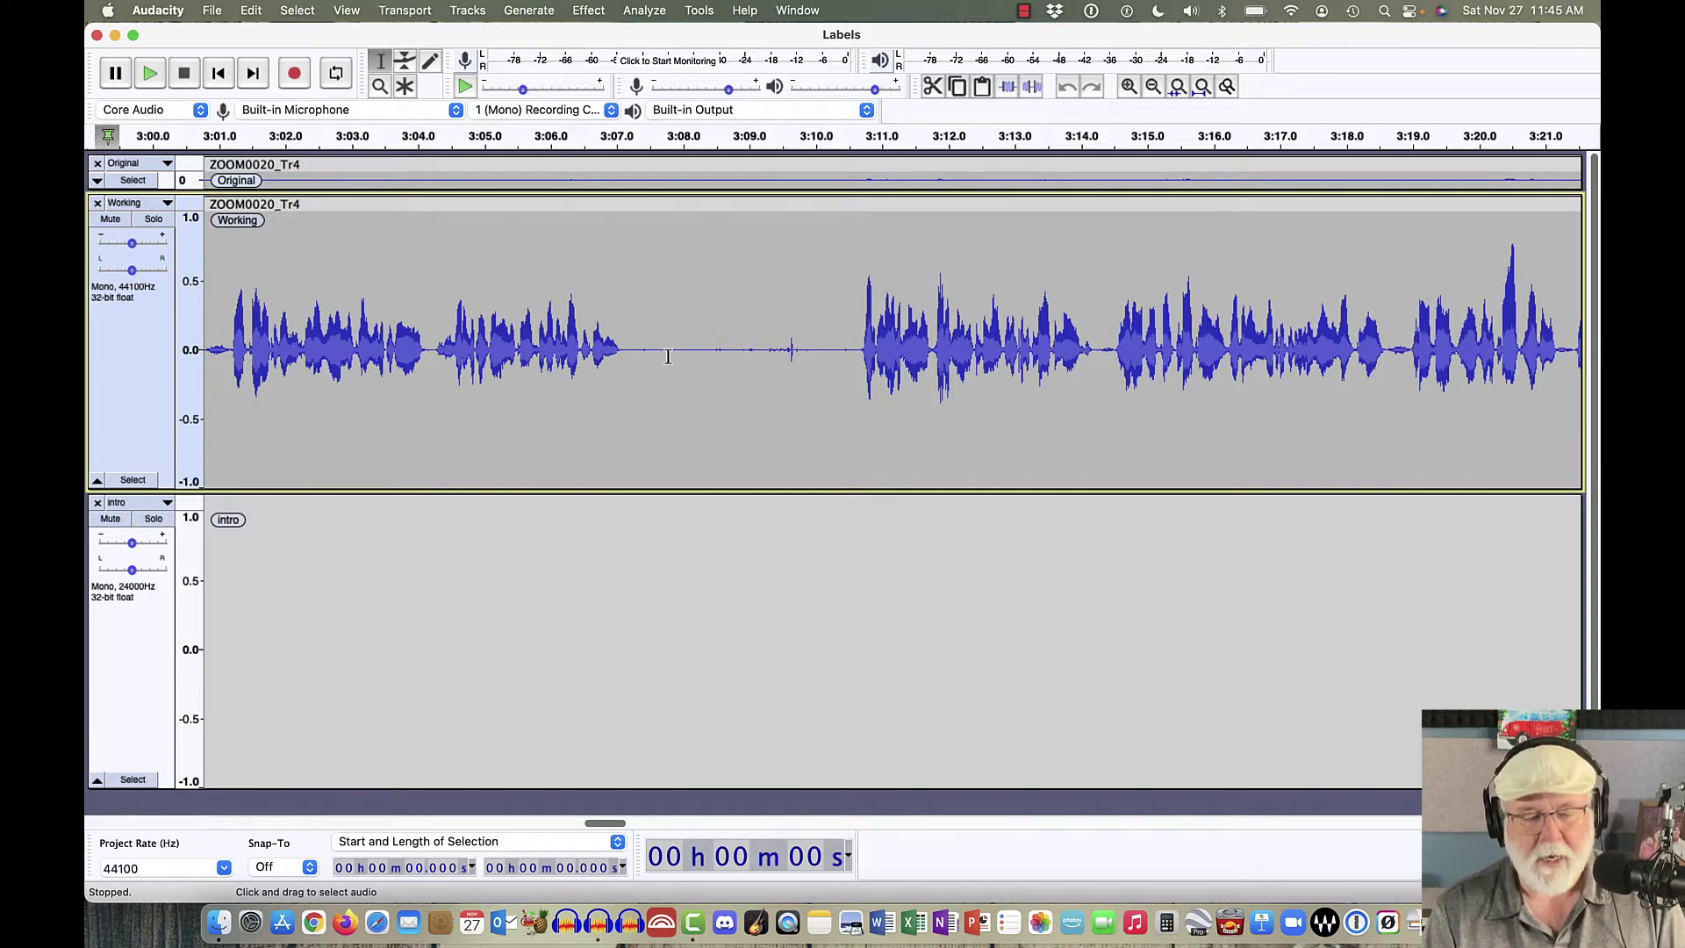
{"action": "left_click", "coordinate": [168, 11]}
{"action": "left_click", "coordinate": [179, 63]}
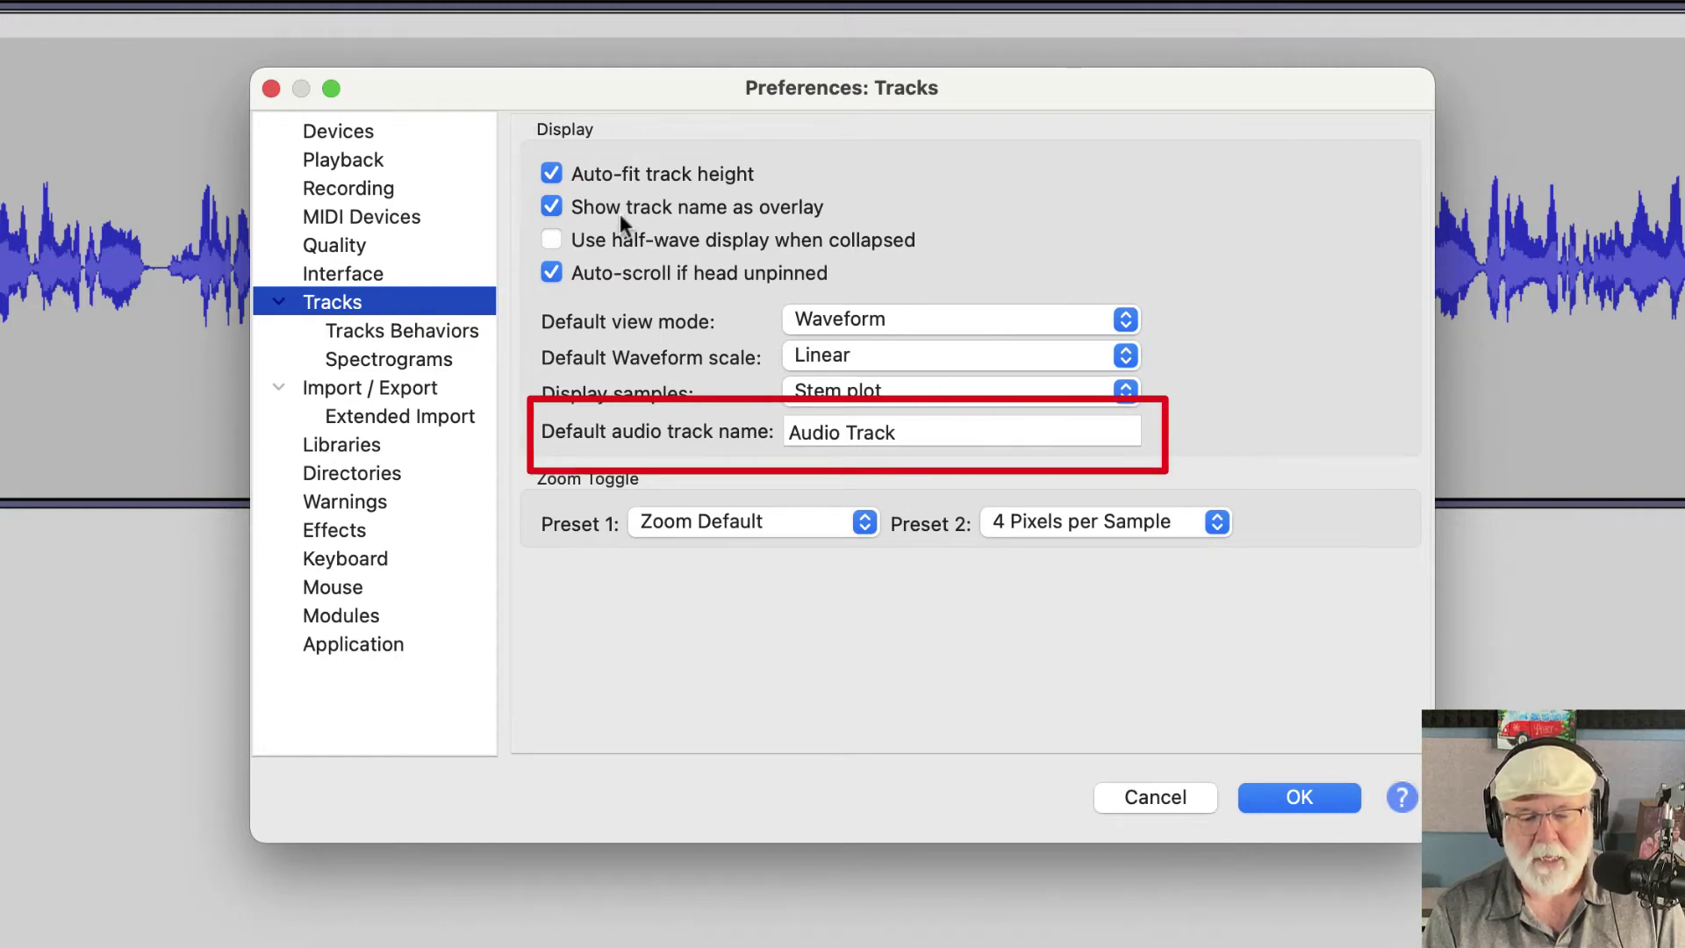
{"action": "left_click", "coordinate": [896, 436]}
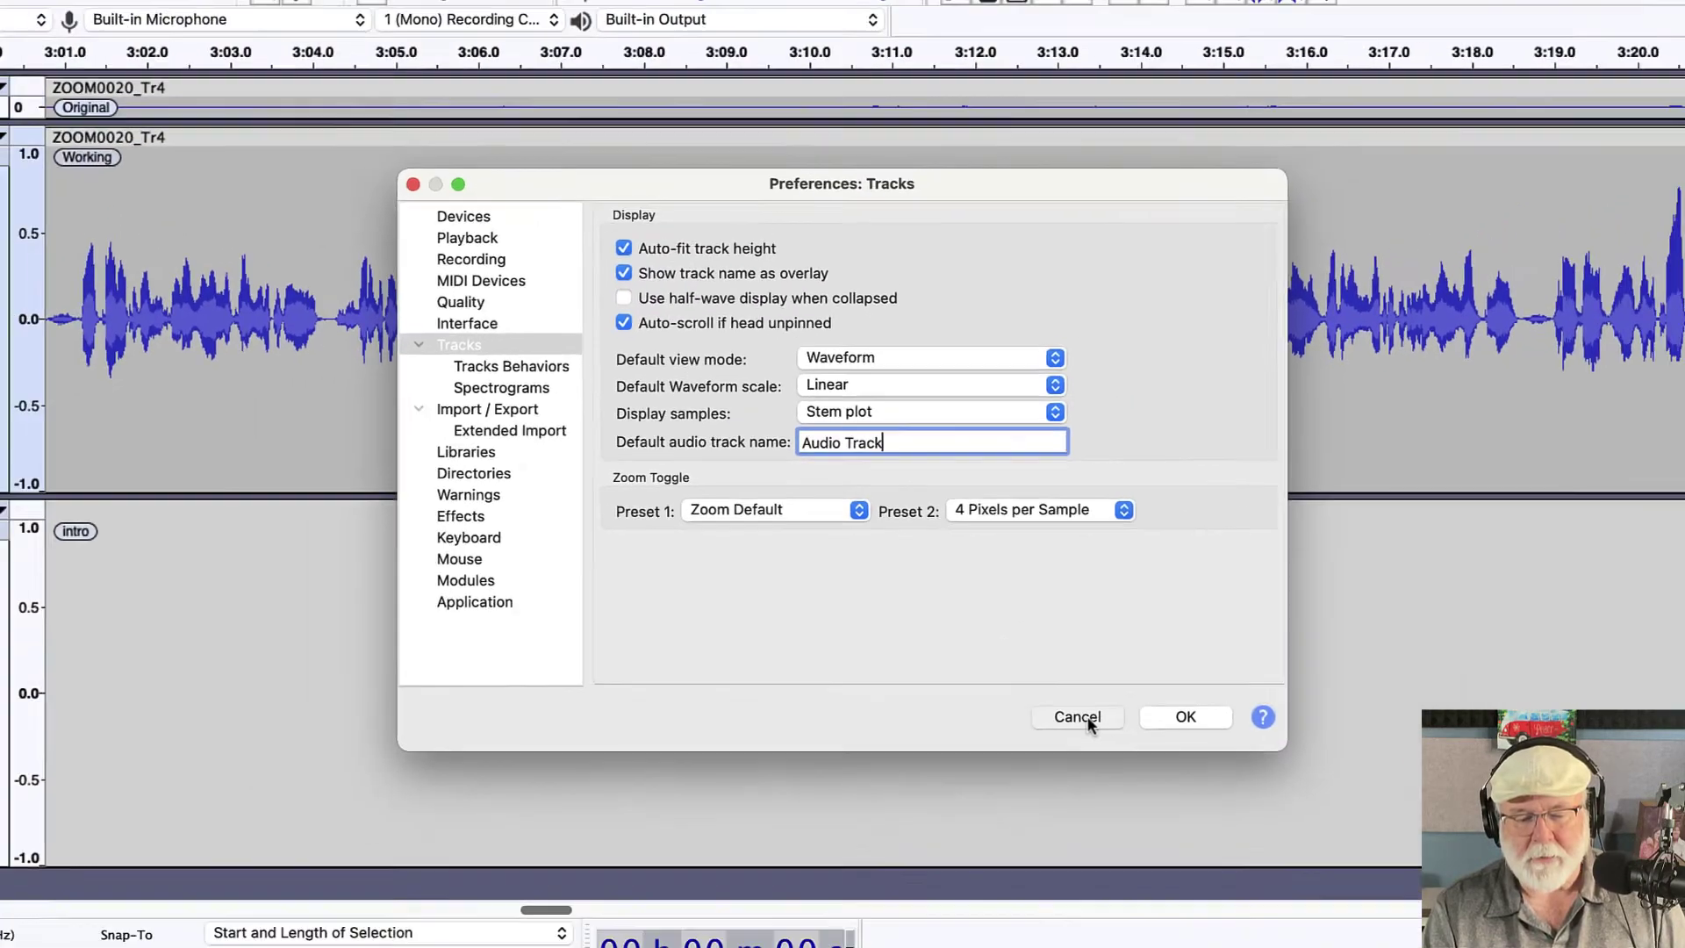
Close Preferences without saving changes and skip back to the project start
{"action": "left_click", "coordinate": [1085, 718]}
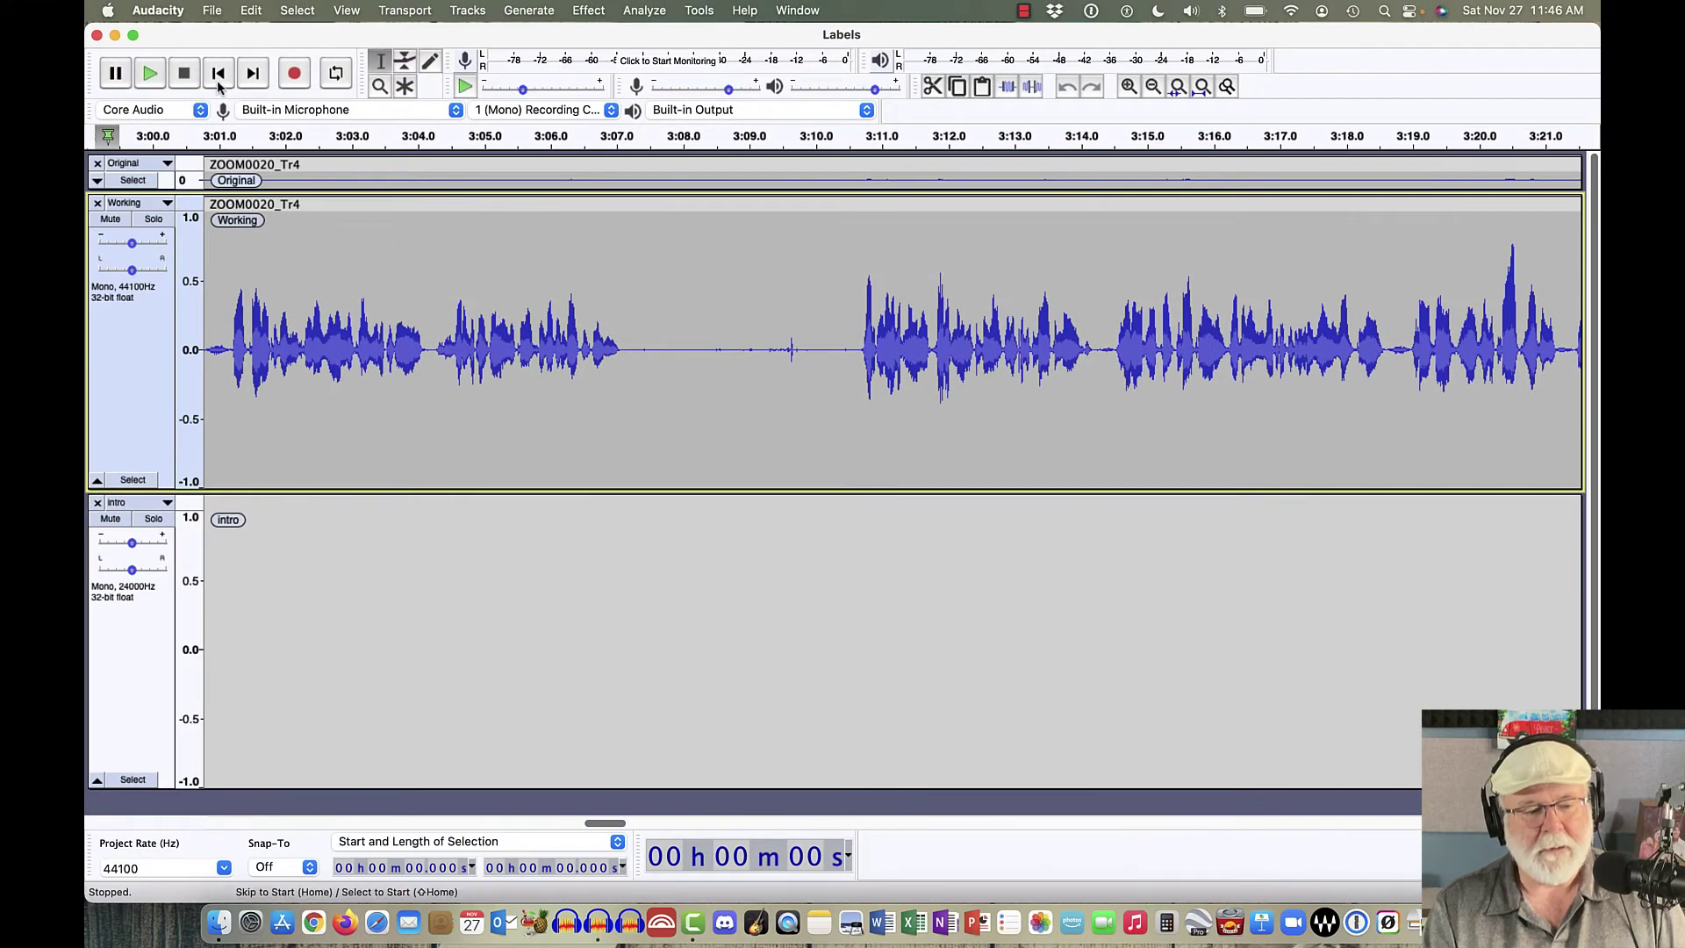
{"action": "left_click", "coordinate": [219, 82]}
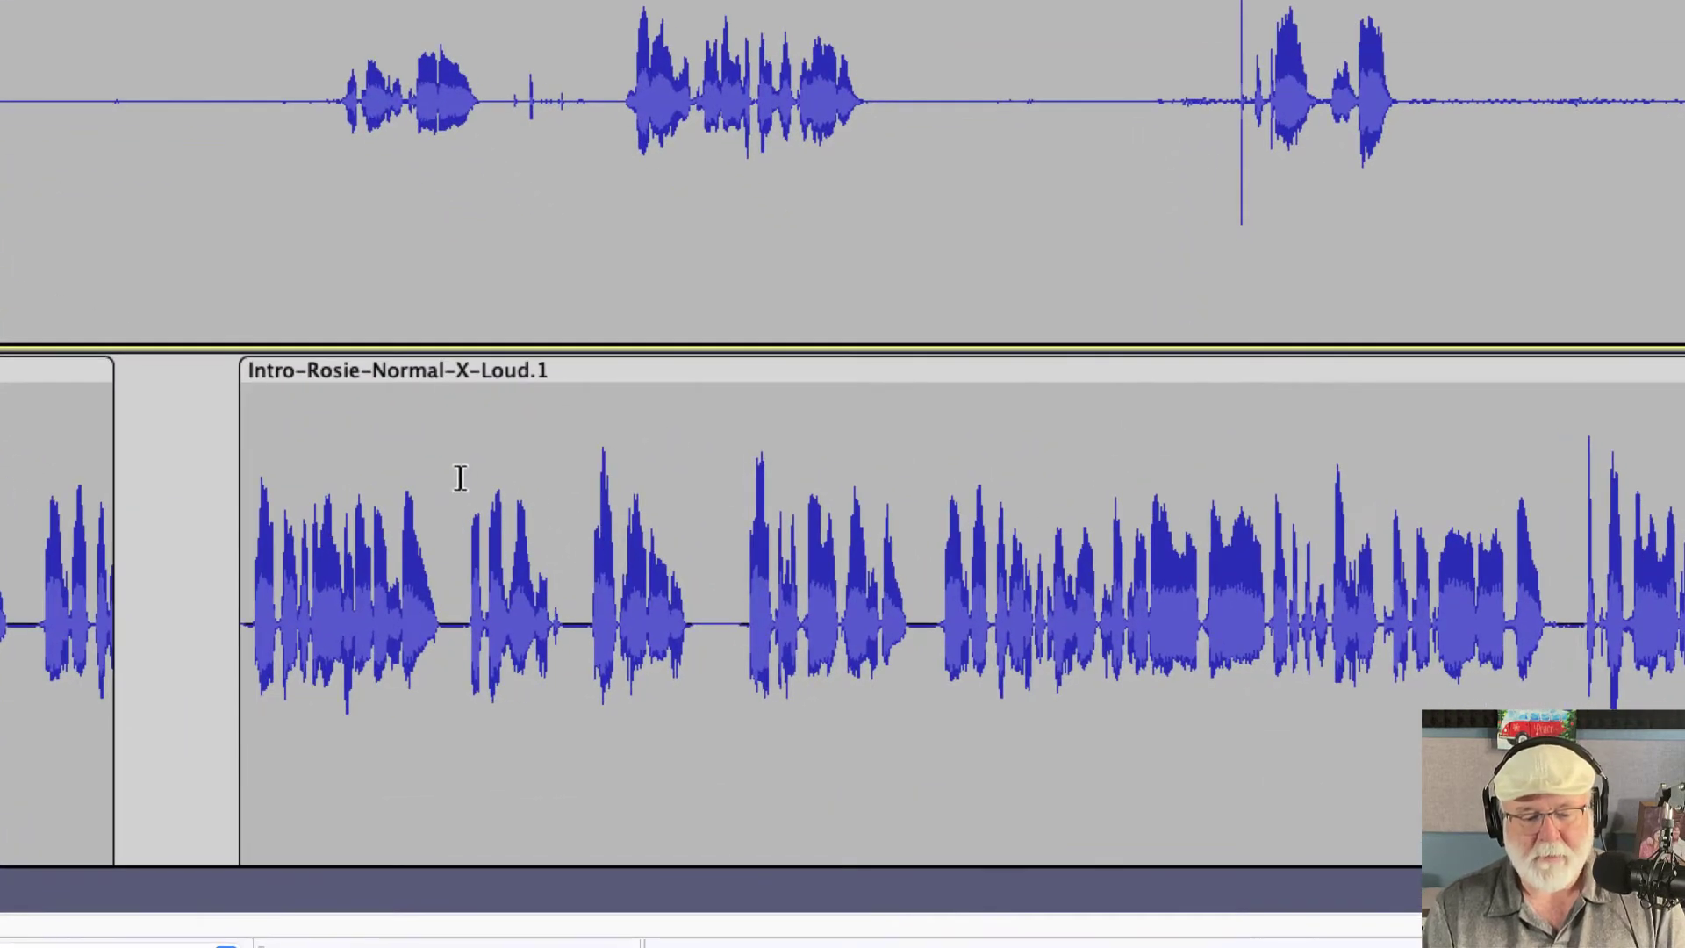
{"action": "left_click", "coordinate": [402, 373]}
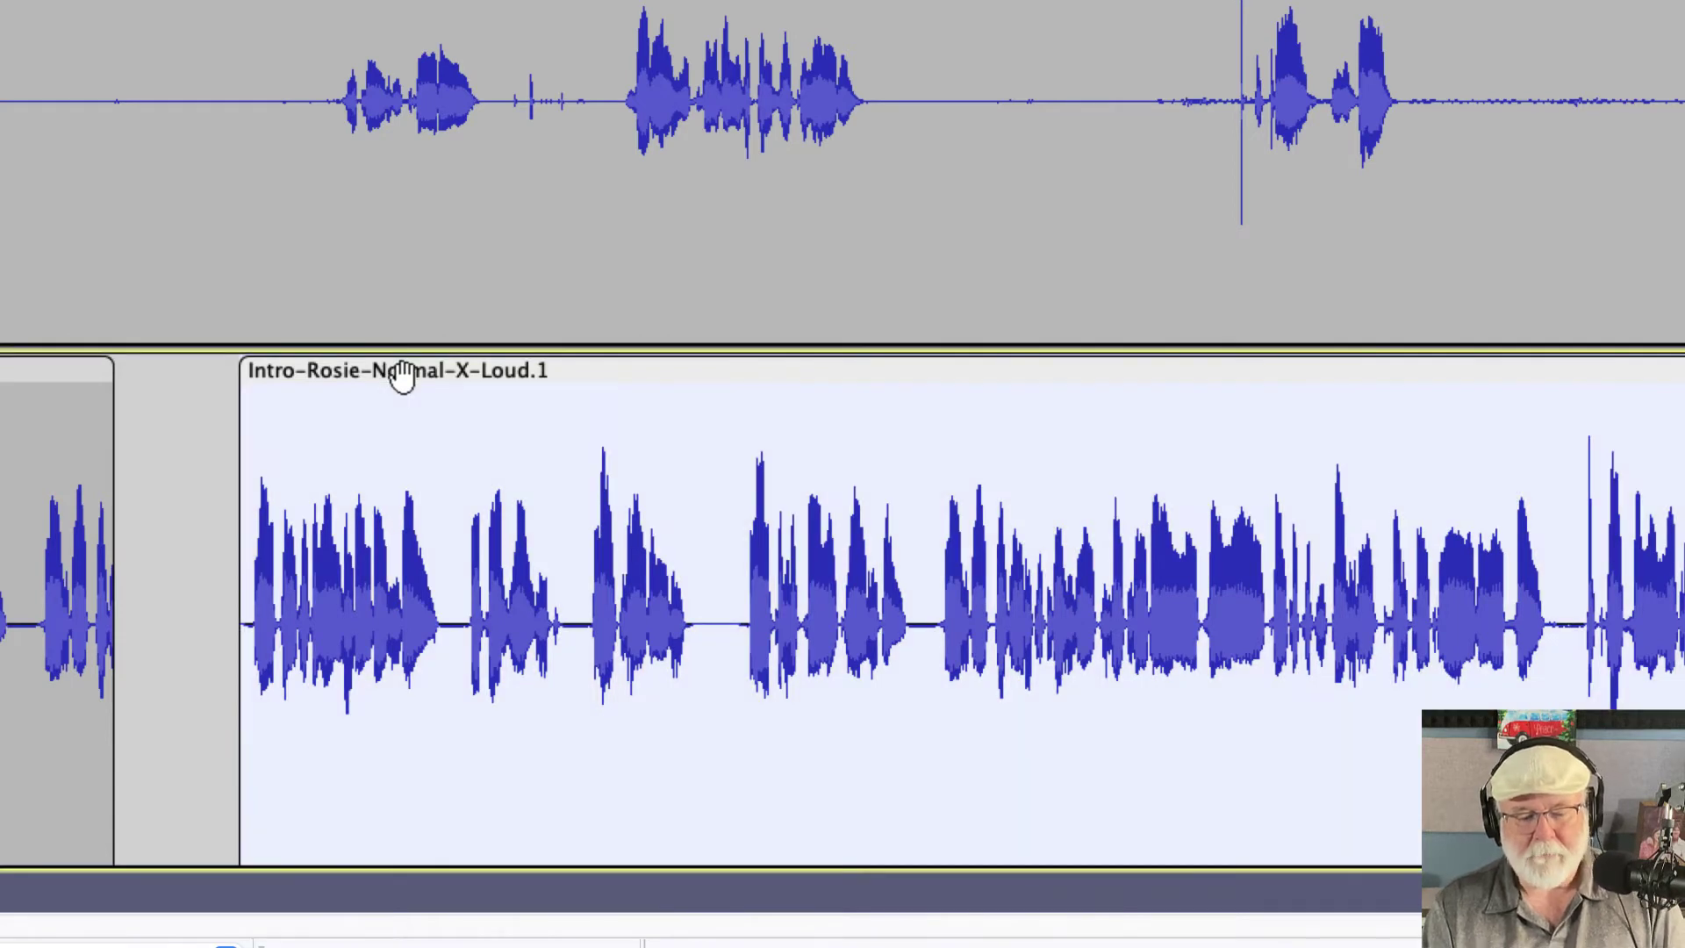
{"action": "double_click", "coordinate": [402, 373]}
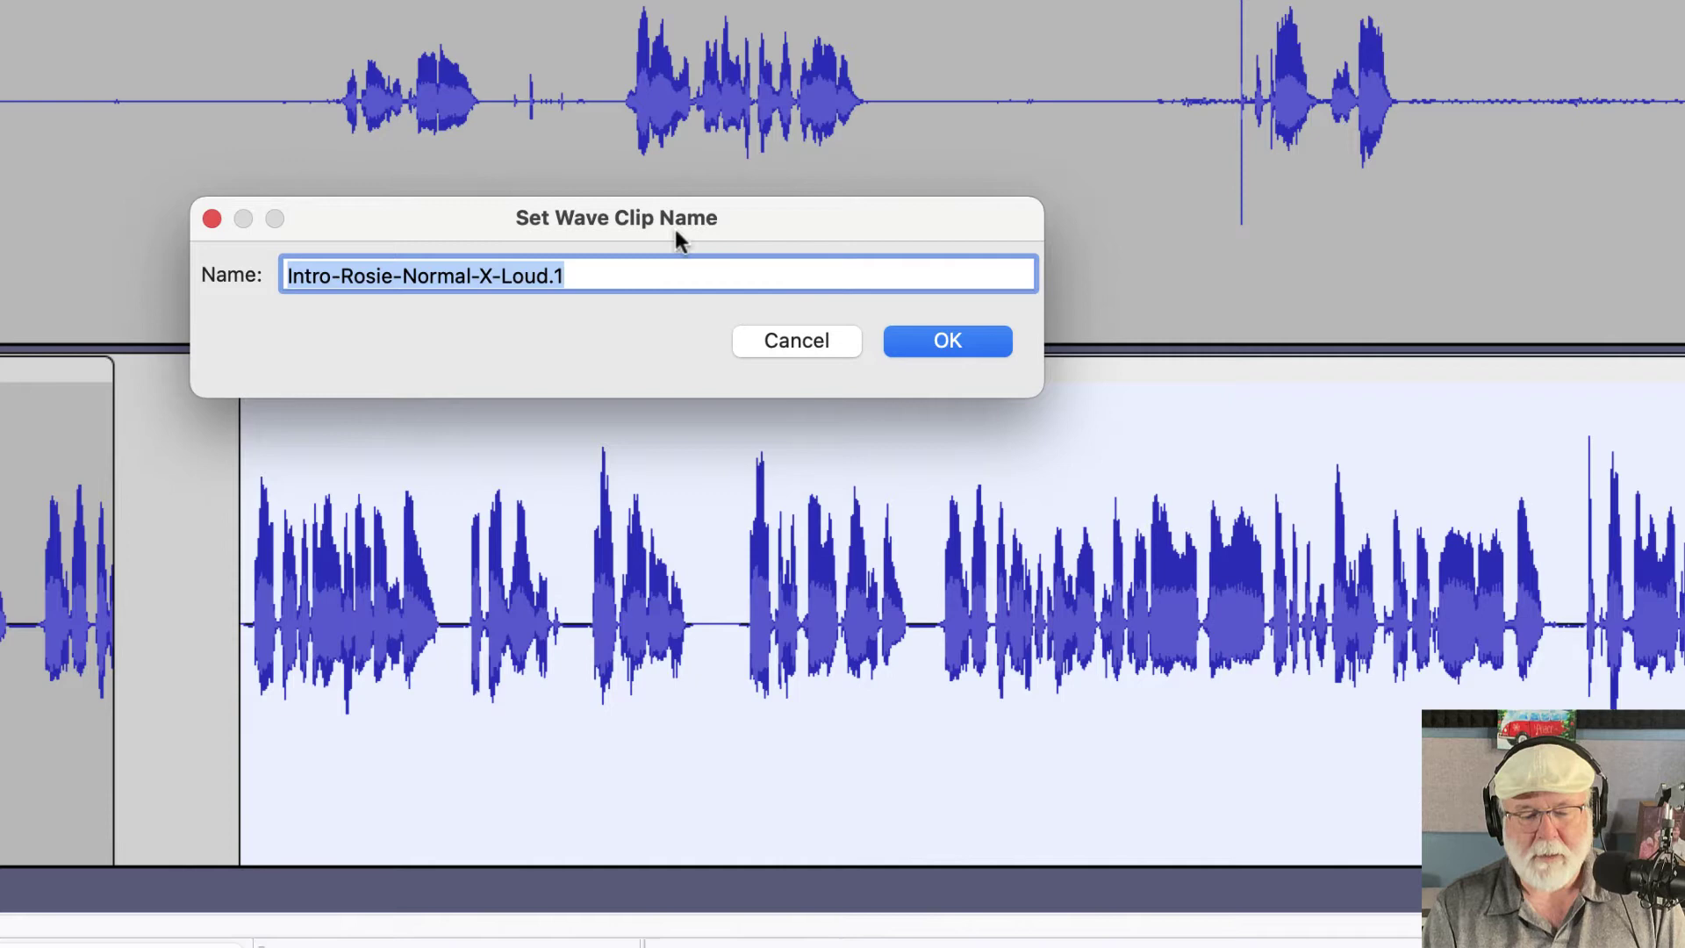
{"action": "left_click", "coordinate": [617, 272]}
{"action": "key", "text": "BackSpace"}
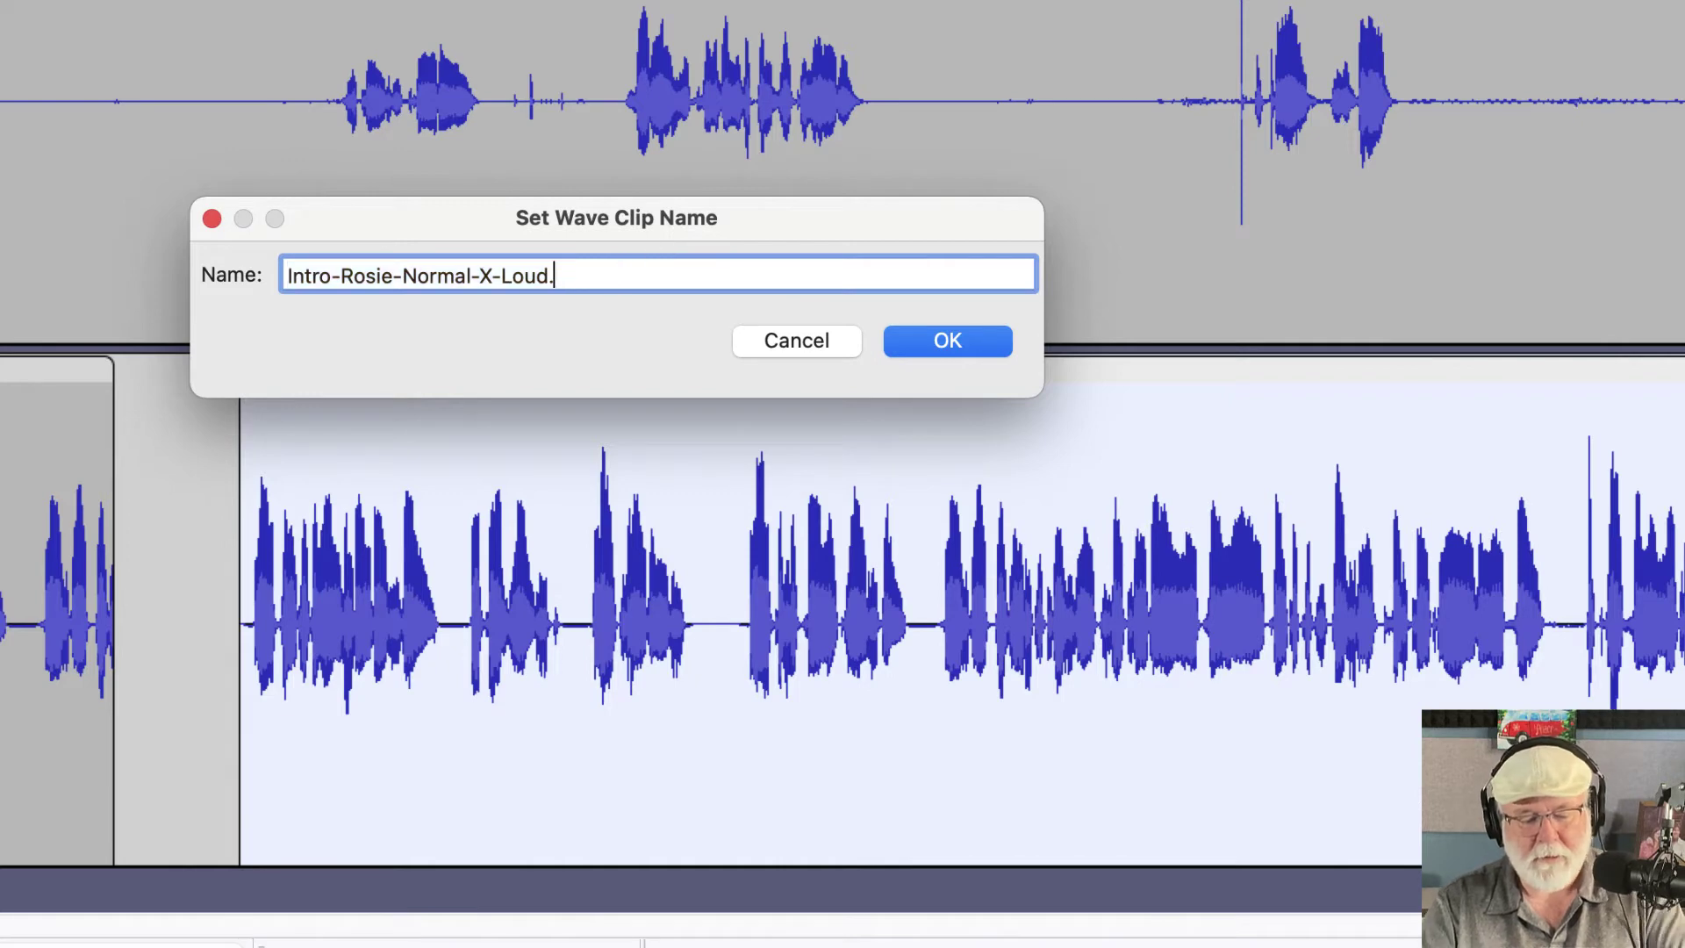
{"action": "type", "text": "2"}
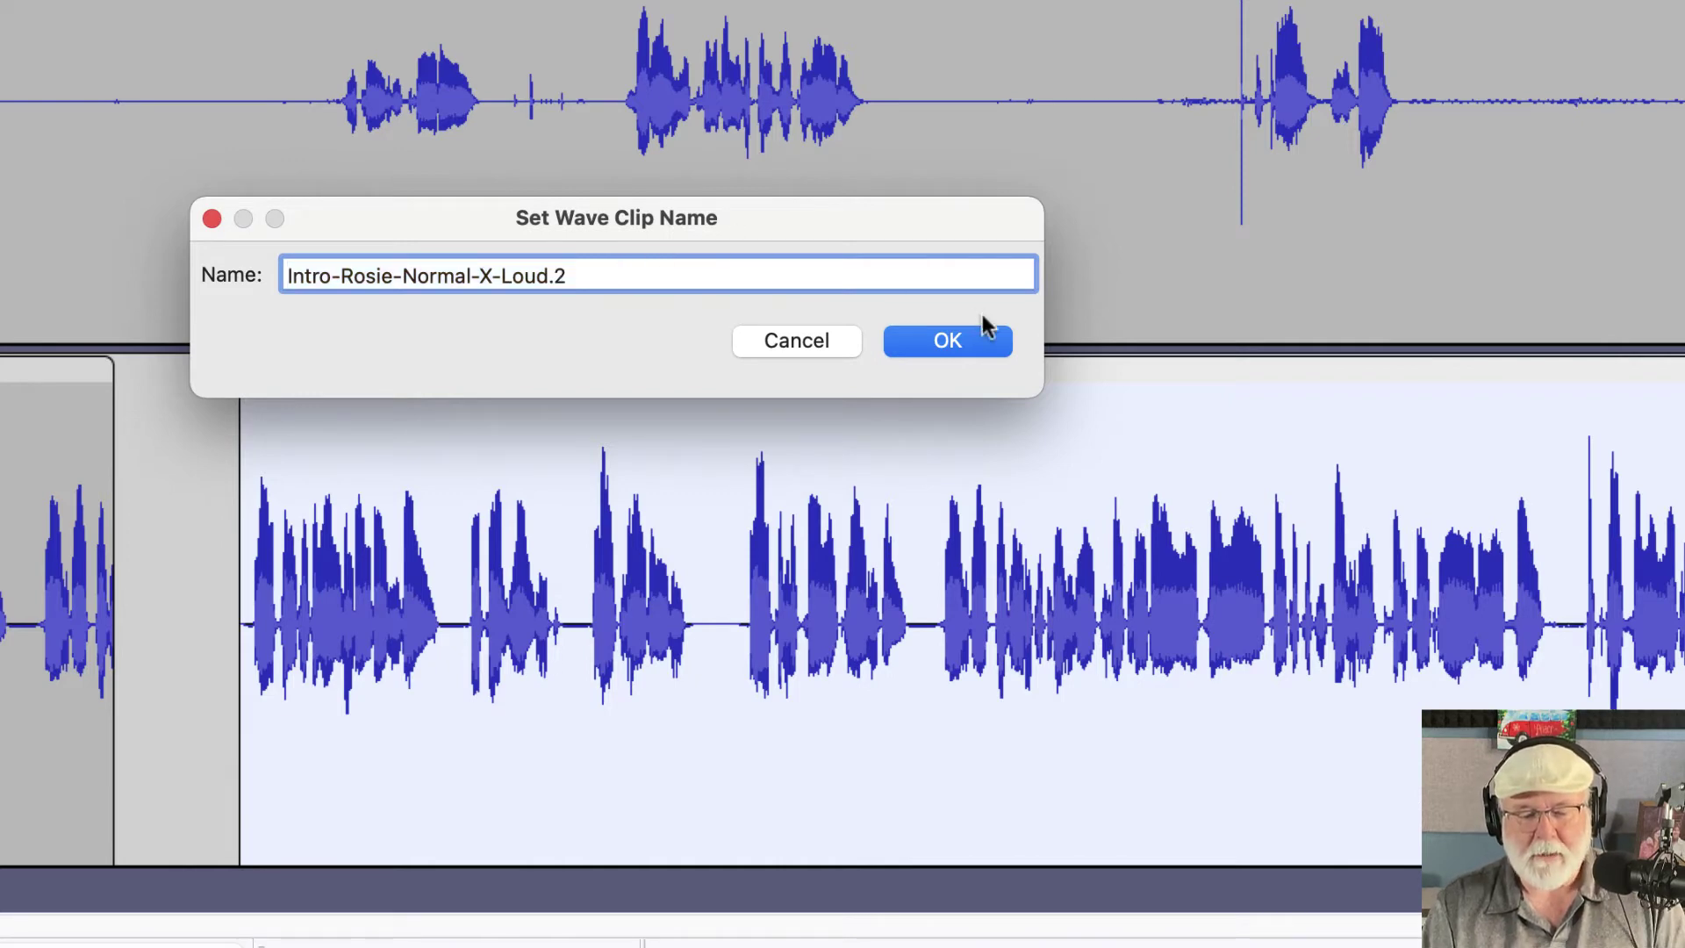
{"action": "left_click", "coordinate": [958, 340]}
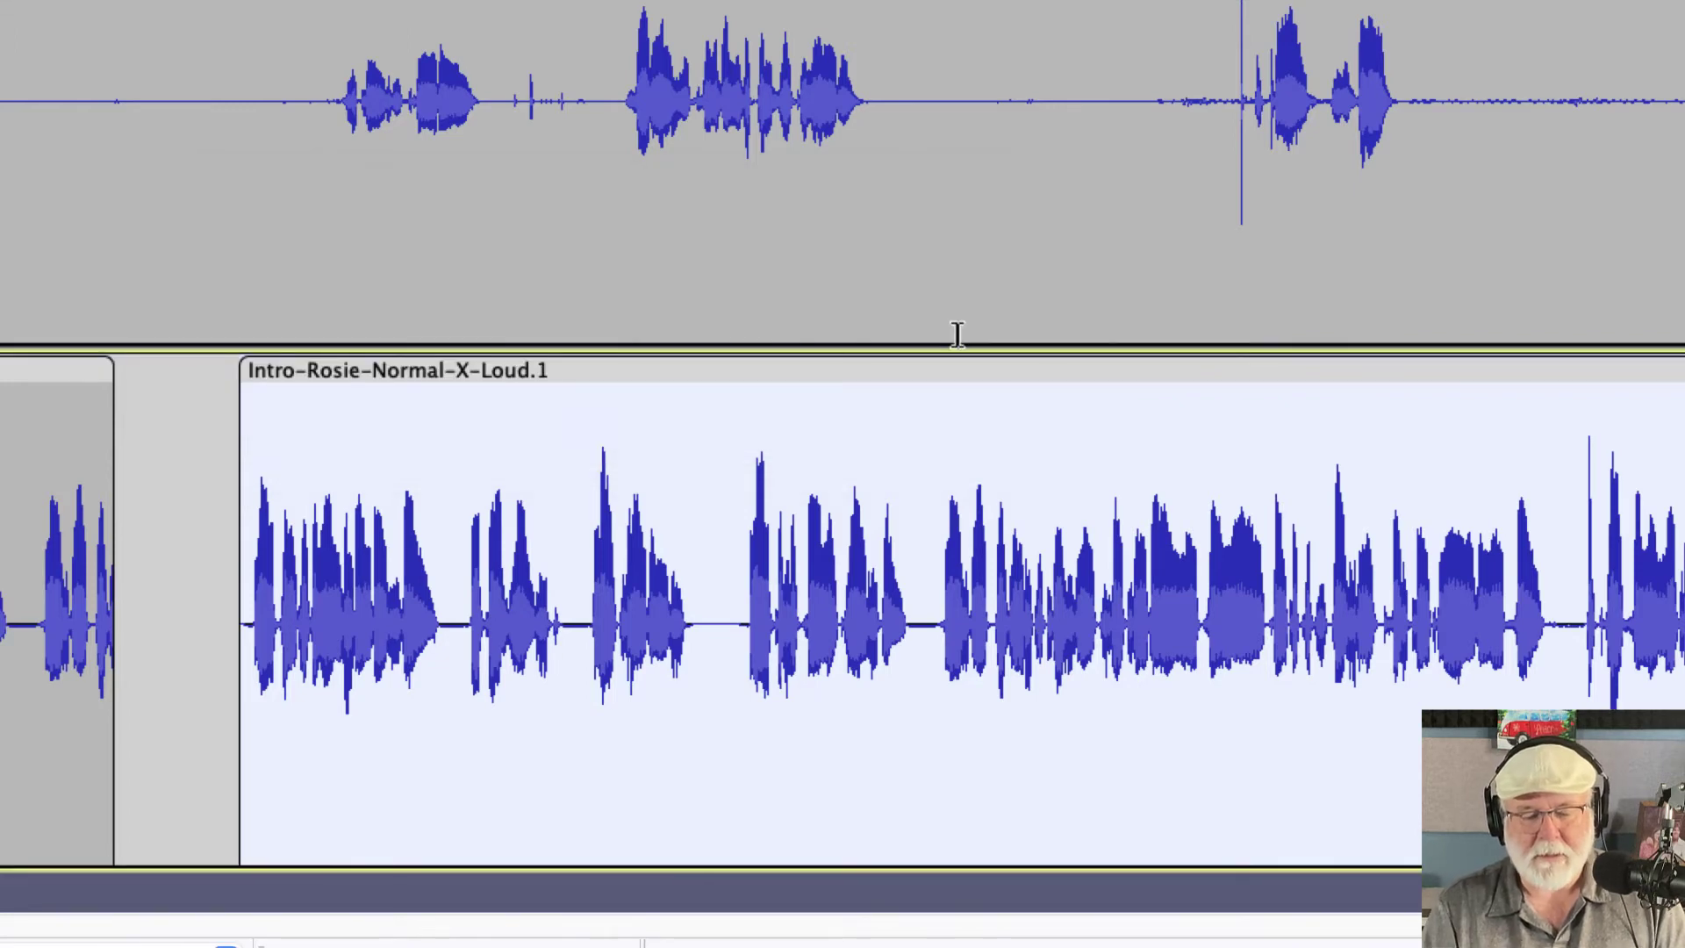
{"action": "double_click", "coordinate": [634, 373]}
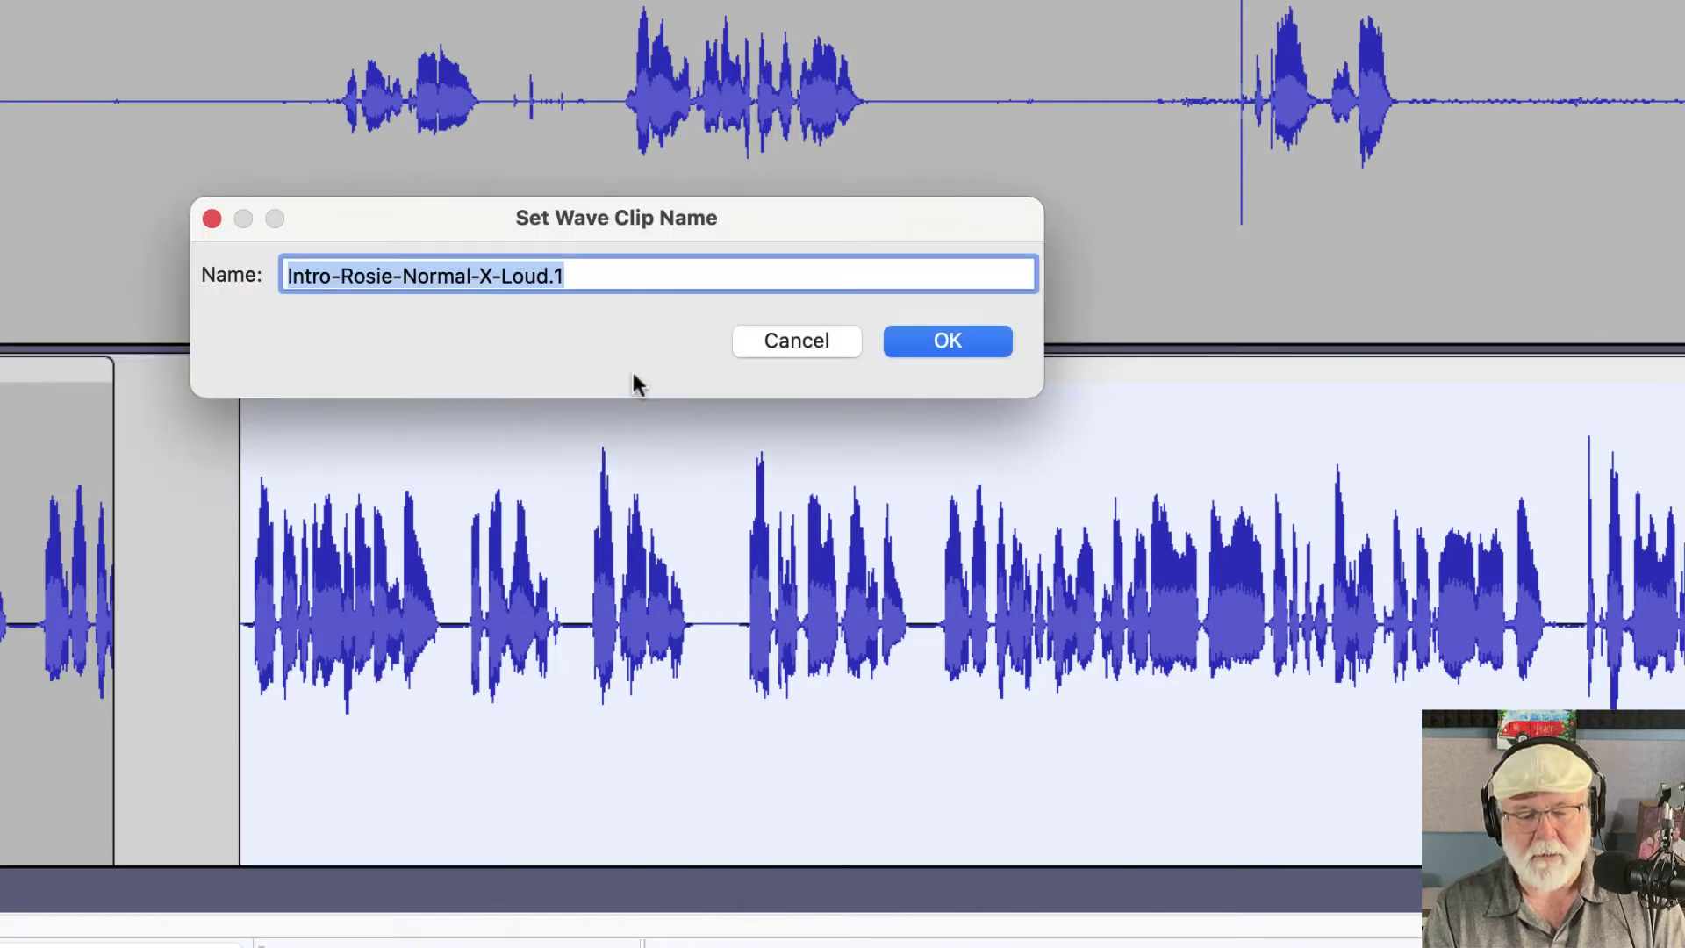
{"action": "key", "text": "BackSpace"}
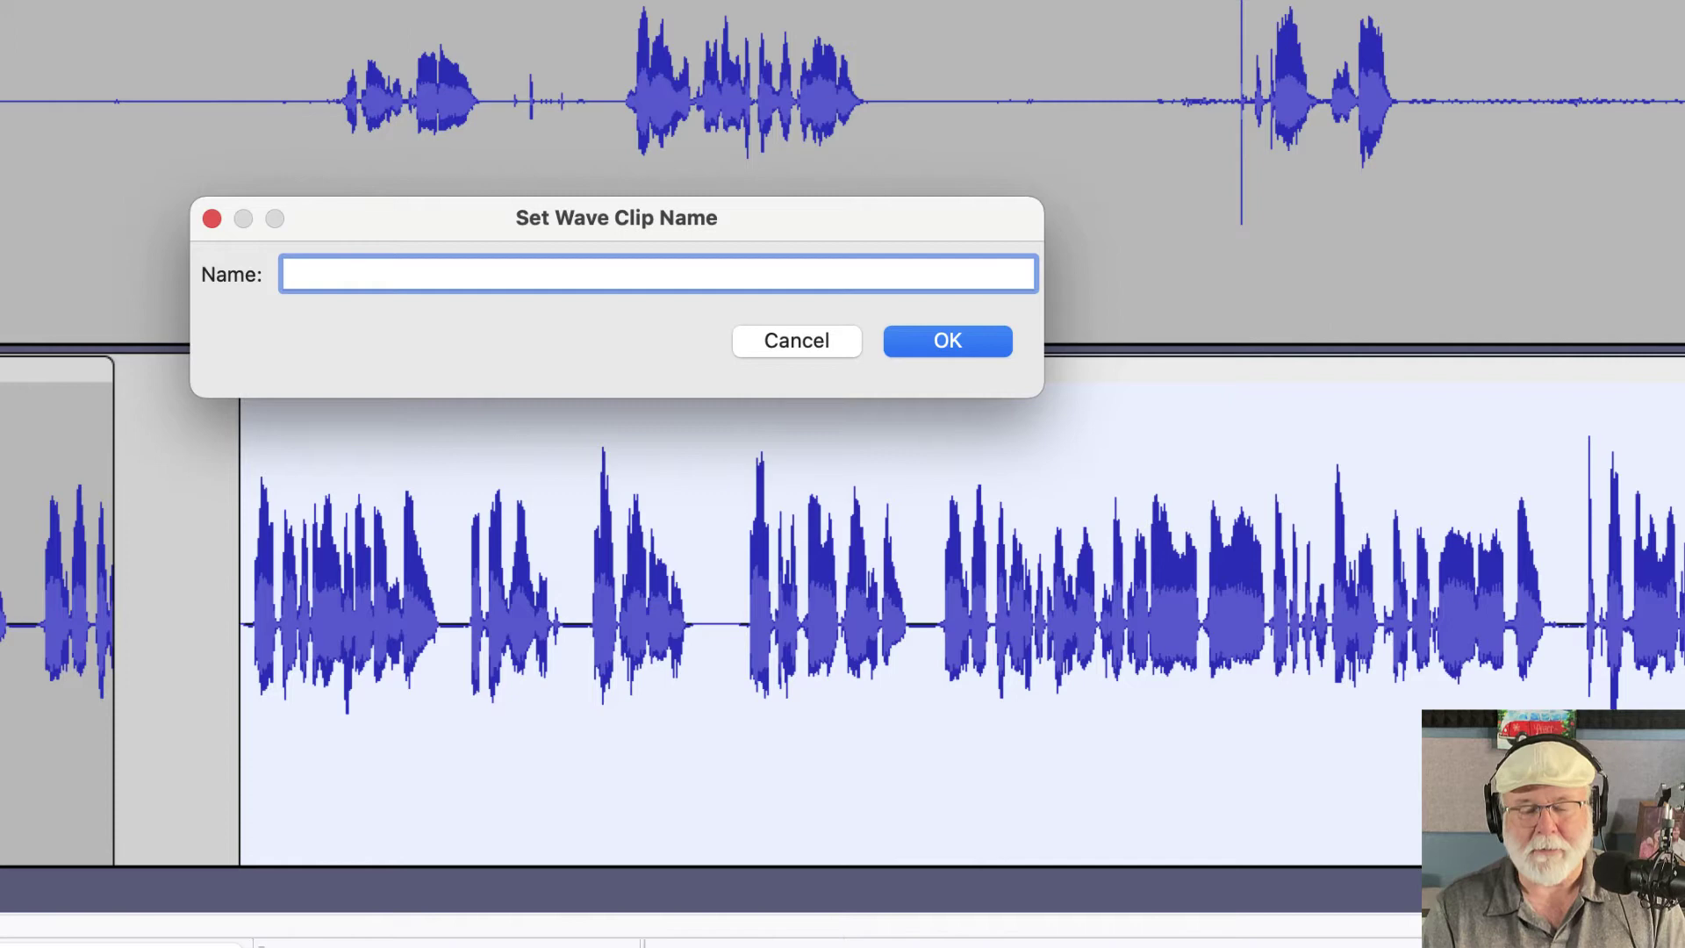
{"action": "left_click", "coordinate": [952, 344]}
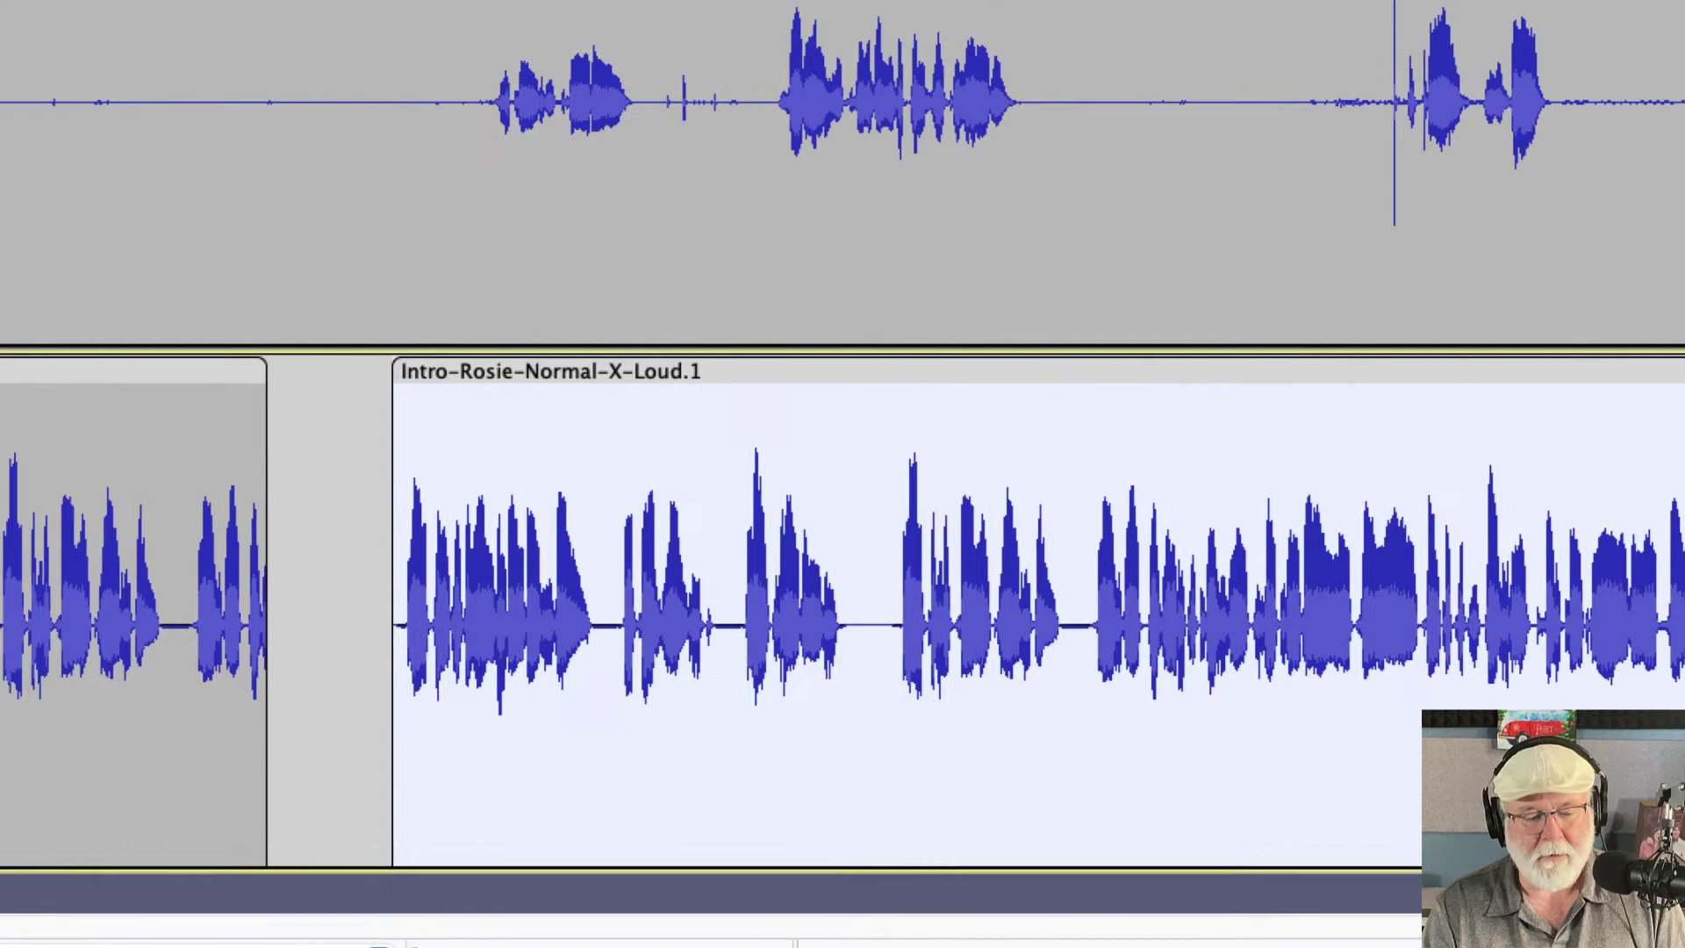
{"action": "left_click", "coordinate": [386, 372]}
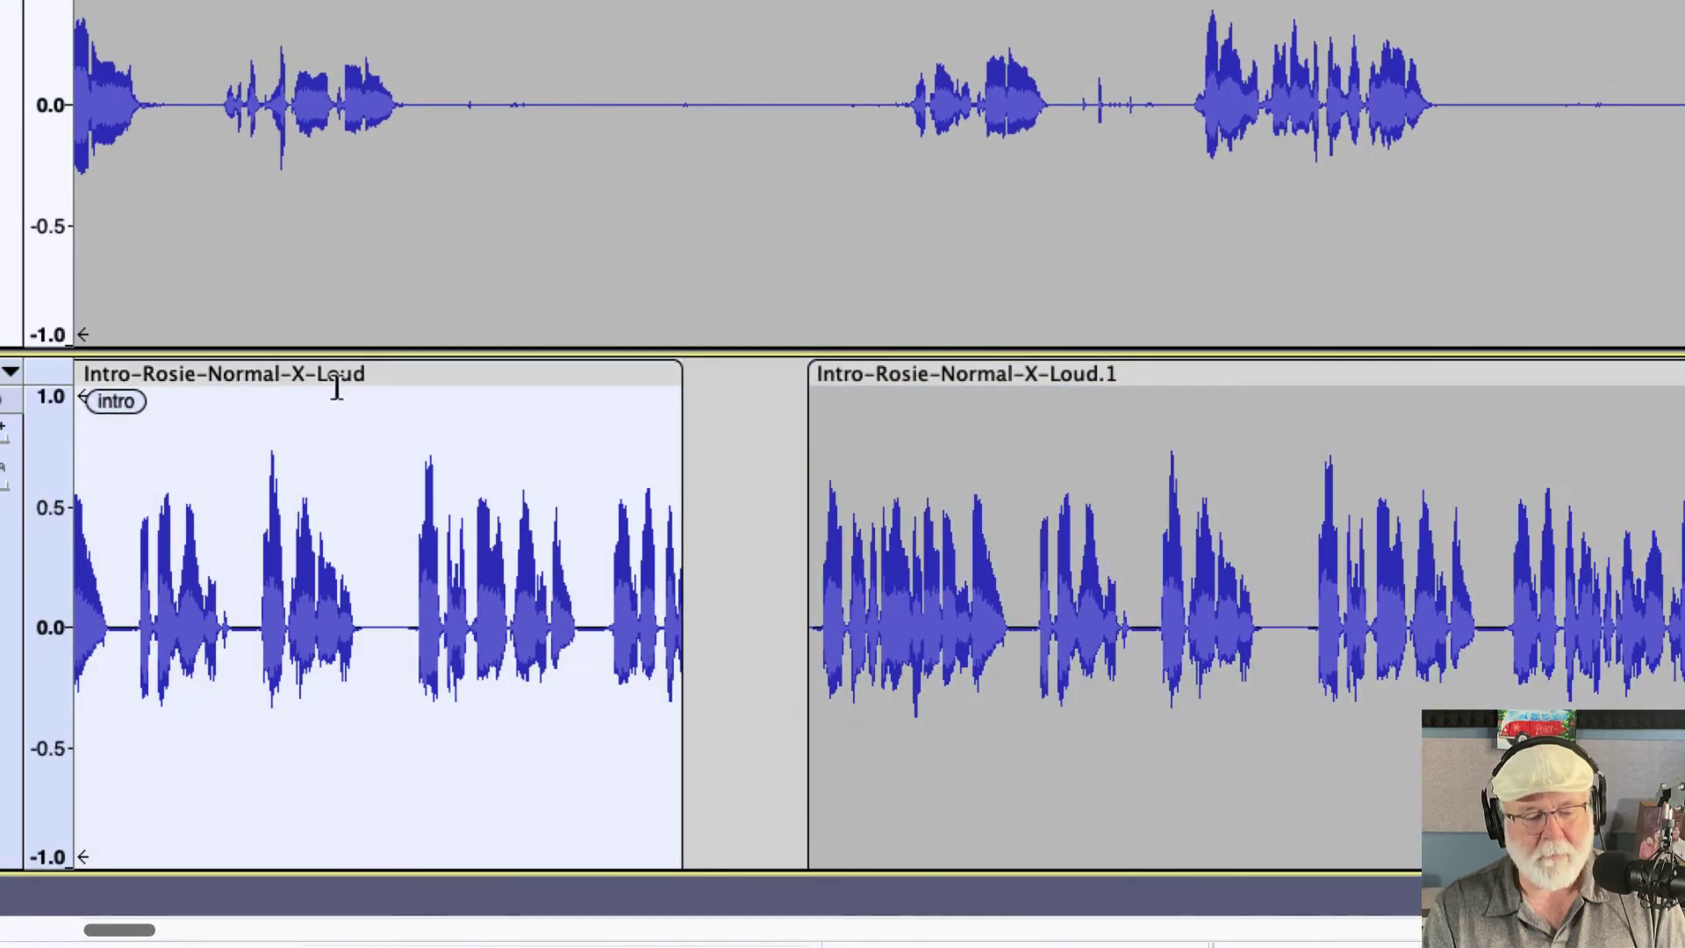
{"action": "double_click", "coordinate": [333, 375]}
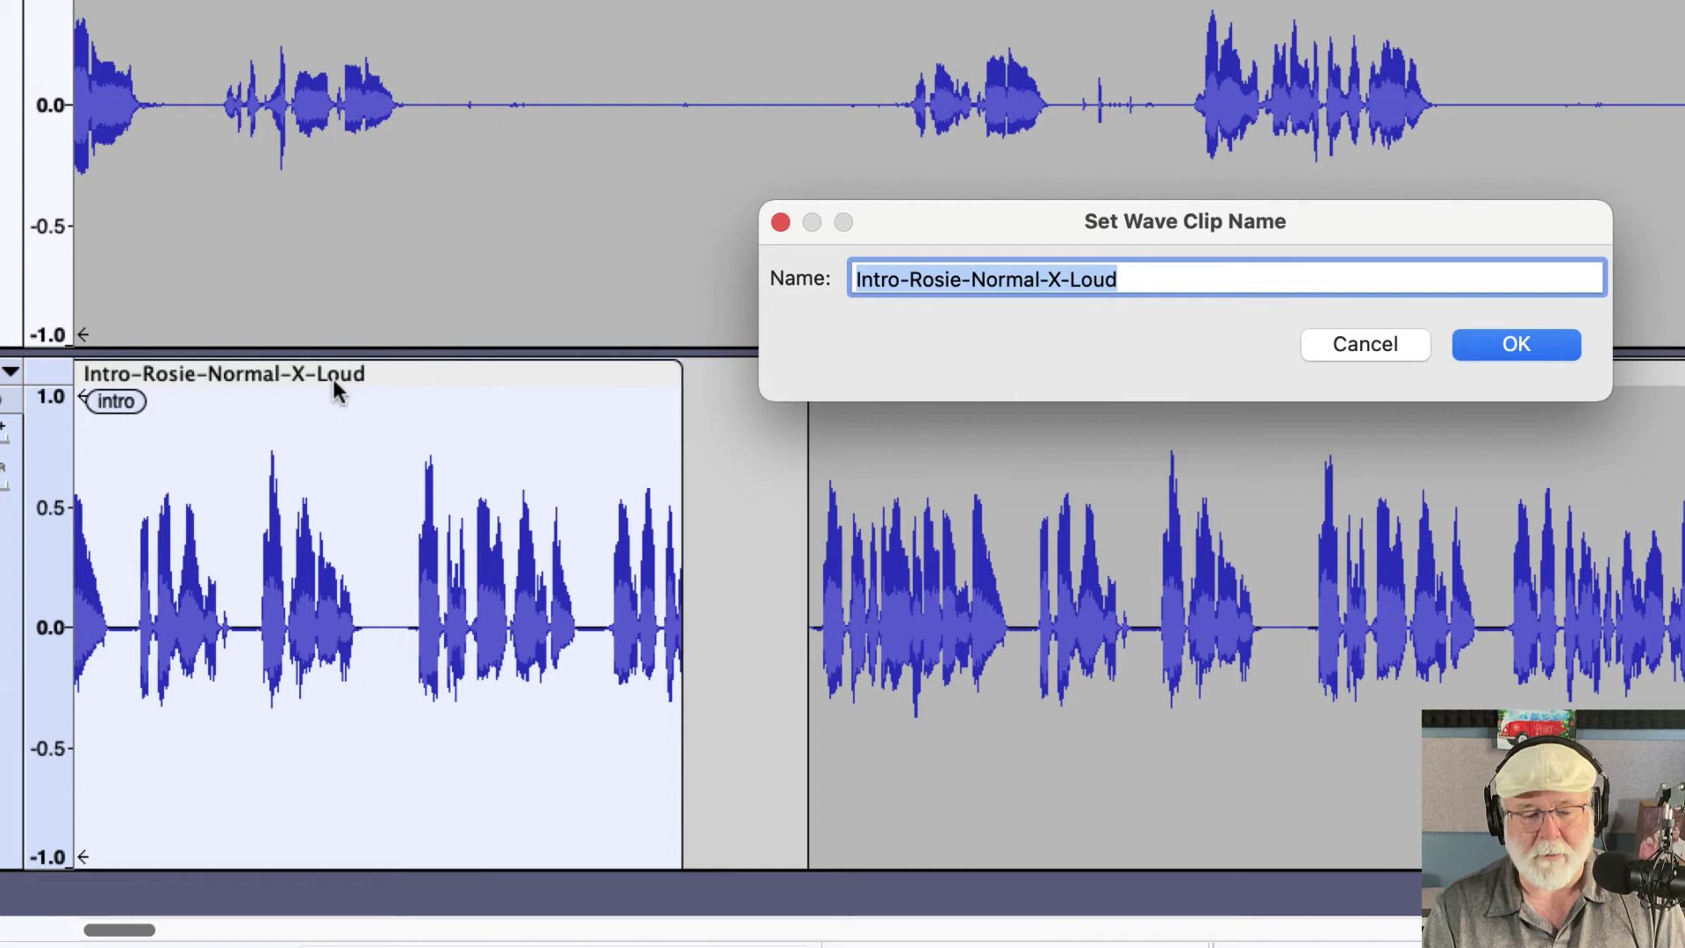
{"action": "key", "text": "BackSpace"}
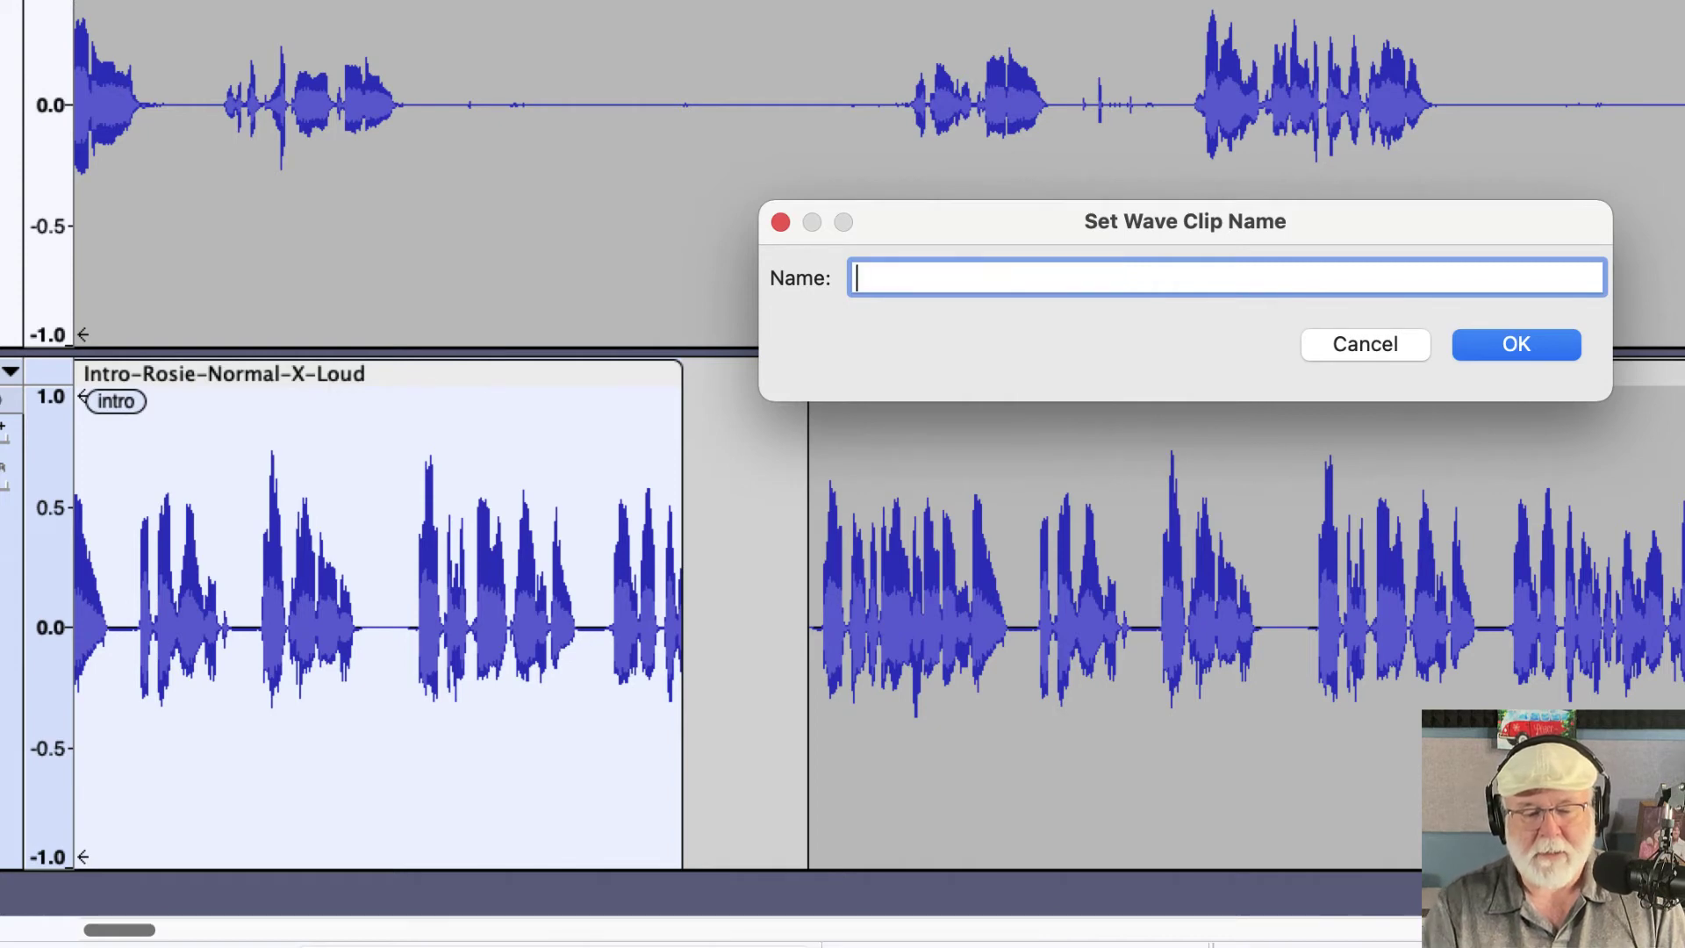
{"action": "left_click", "coordinate": [1518, 345]}
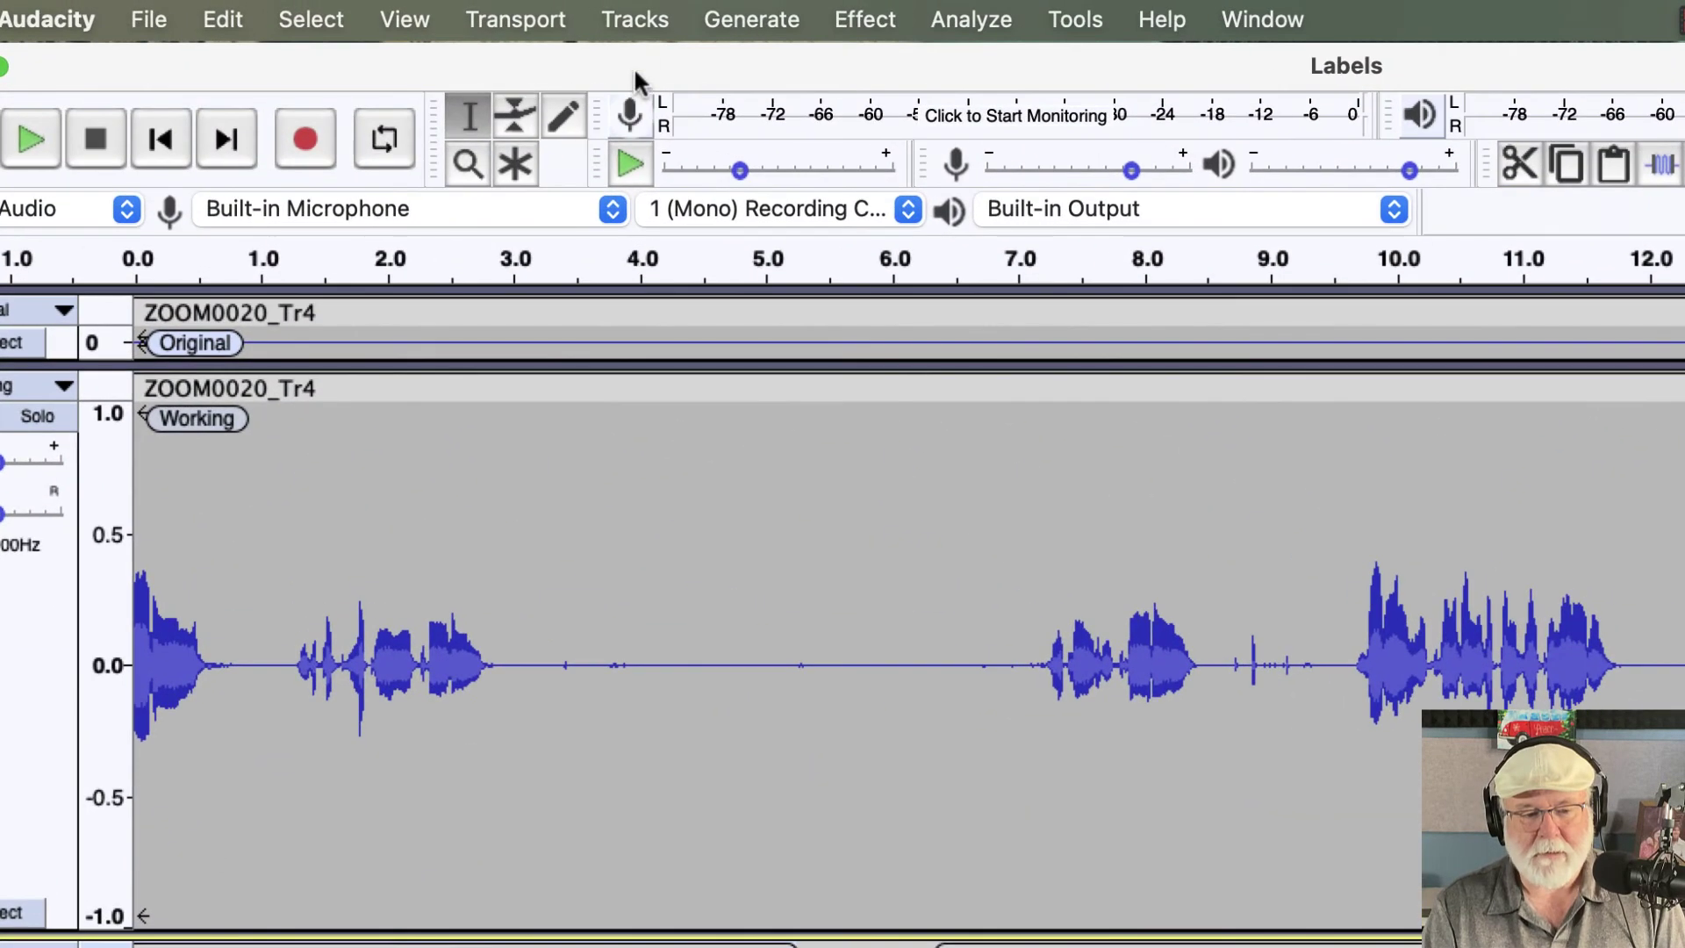
Enable Sync-Lock Tracks, then open the name editor for the Working track's ZOOM0020_Tr4 clip
{"action": "left_click", "coordinate": [636, 21]}
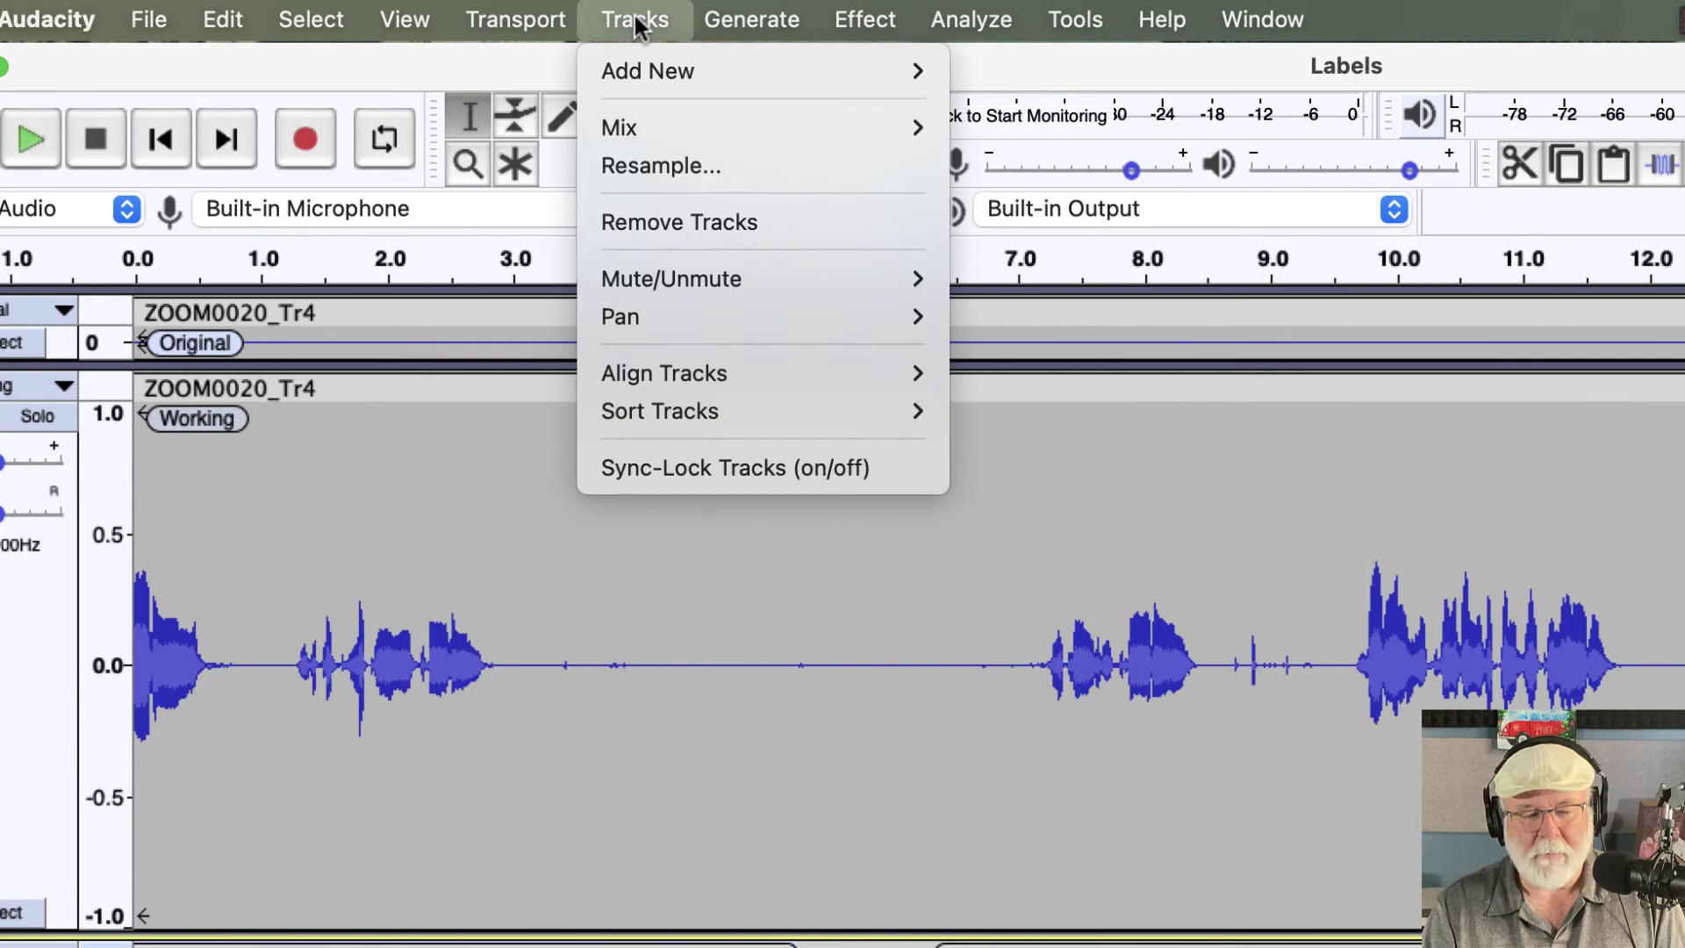
{"action": "left_click", "coordinate": [683, 471]}
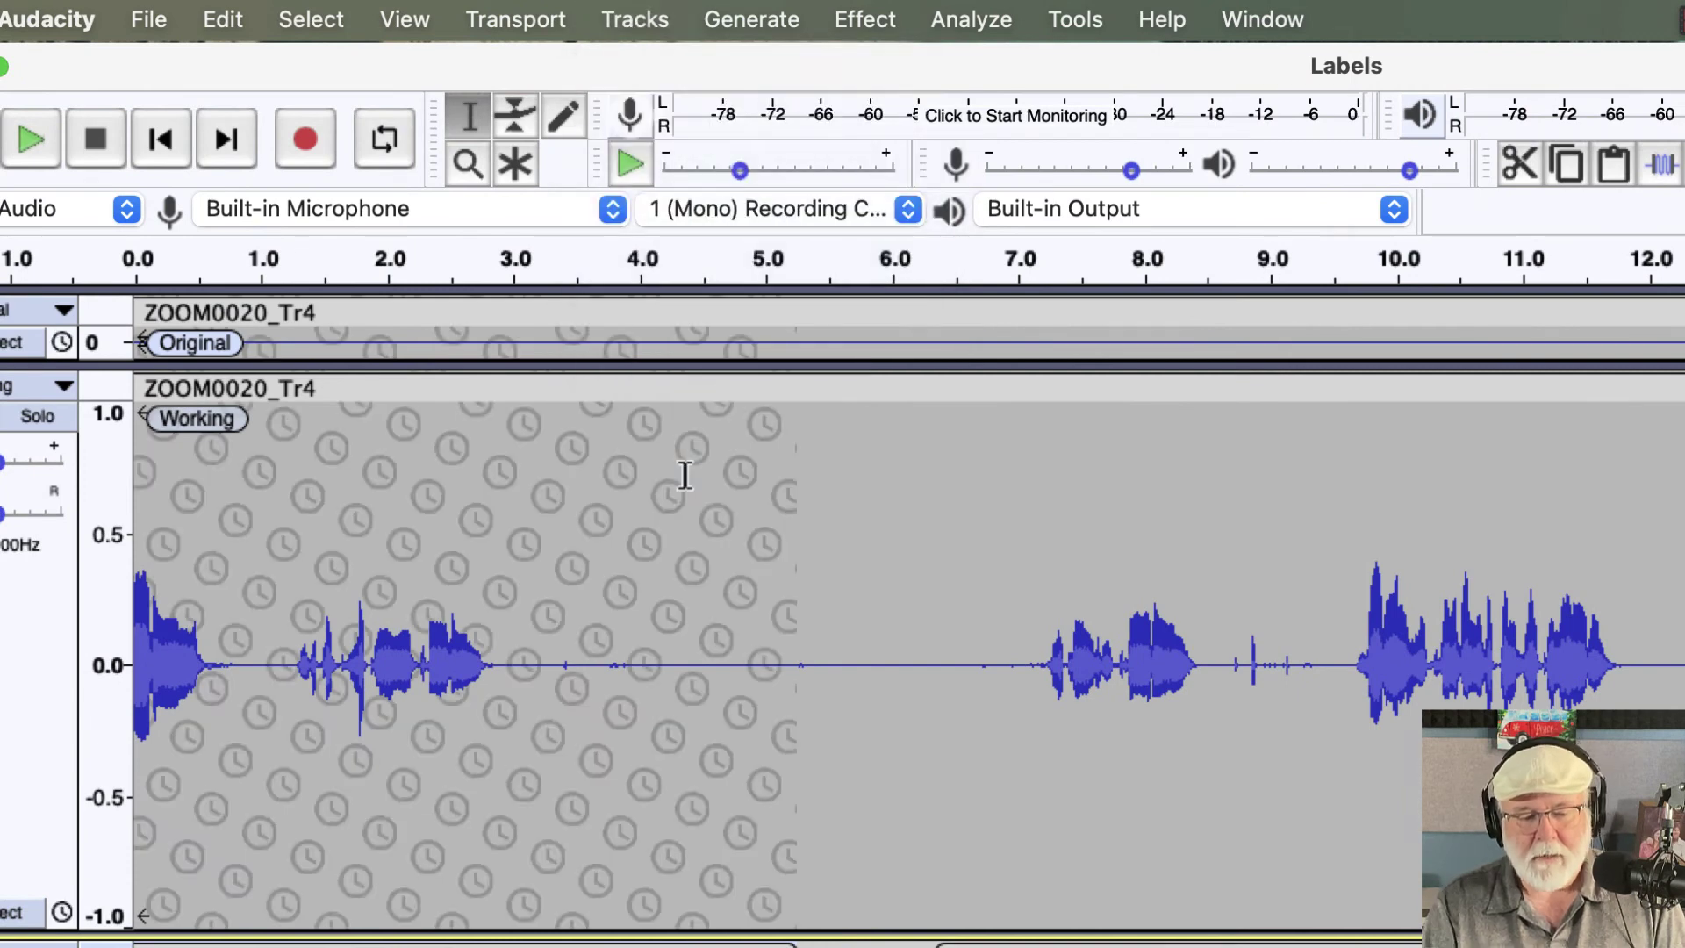
{"action": "left_click", "coordinate": [930, 414]}
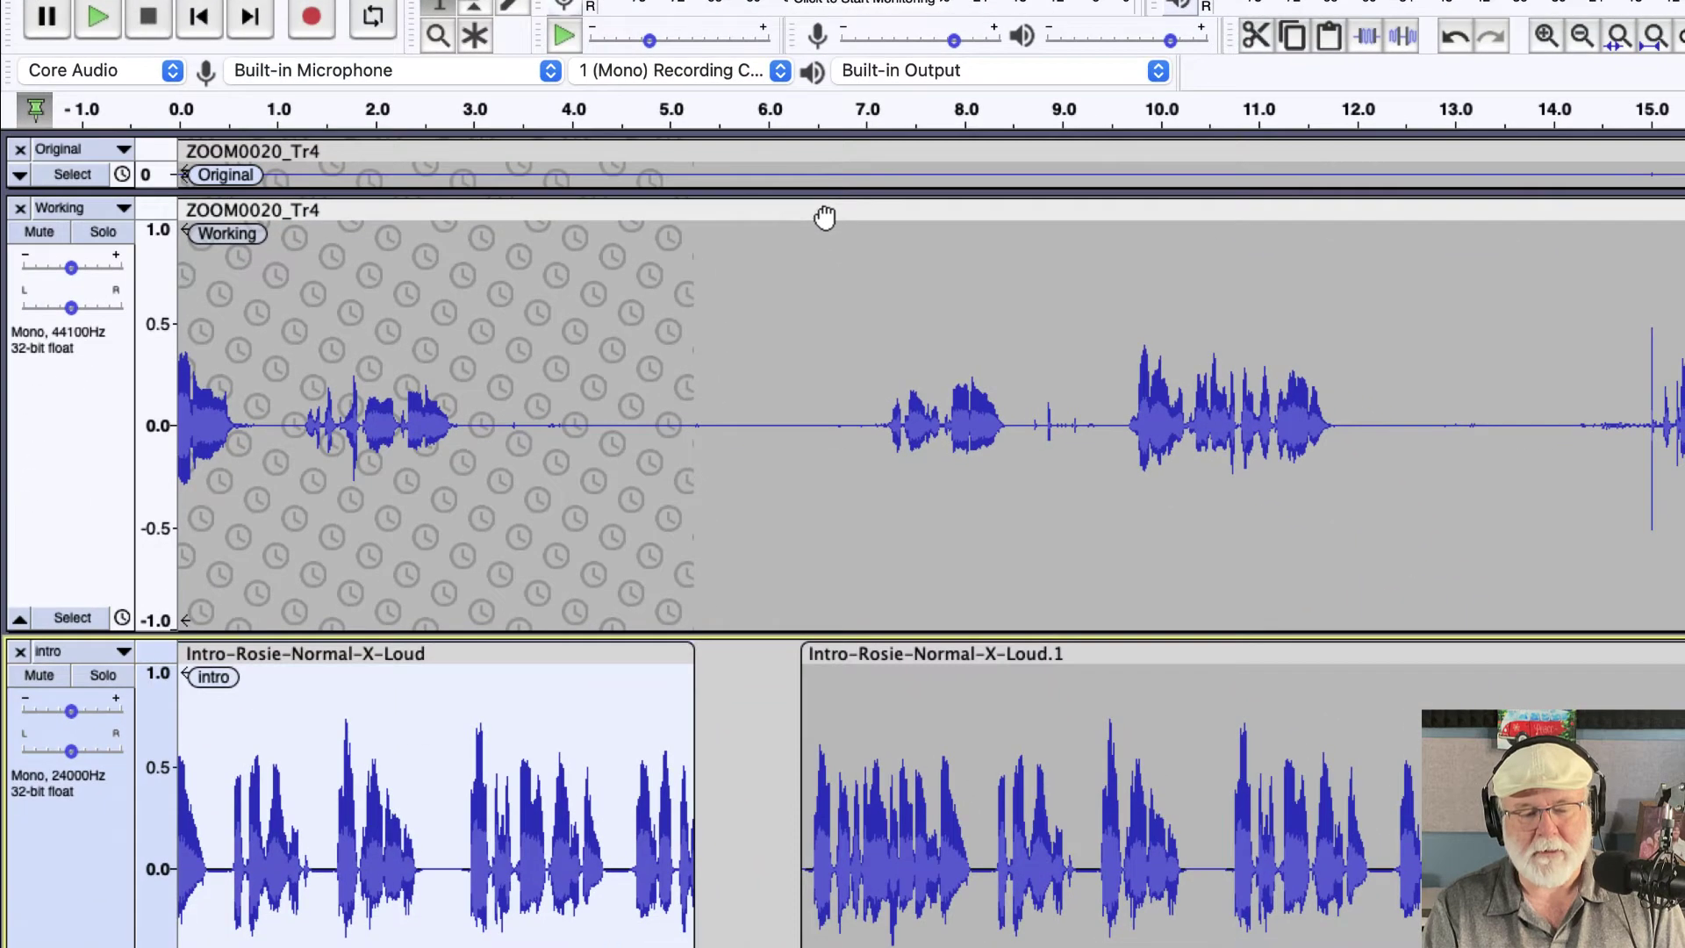
{"action": "double_click", "coordinate": [849, 248]}
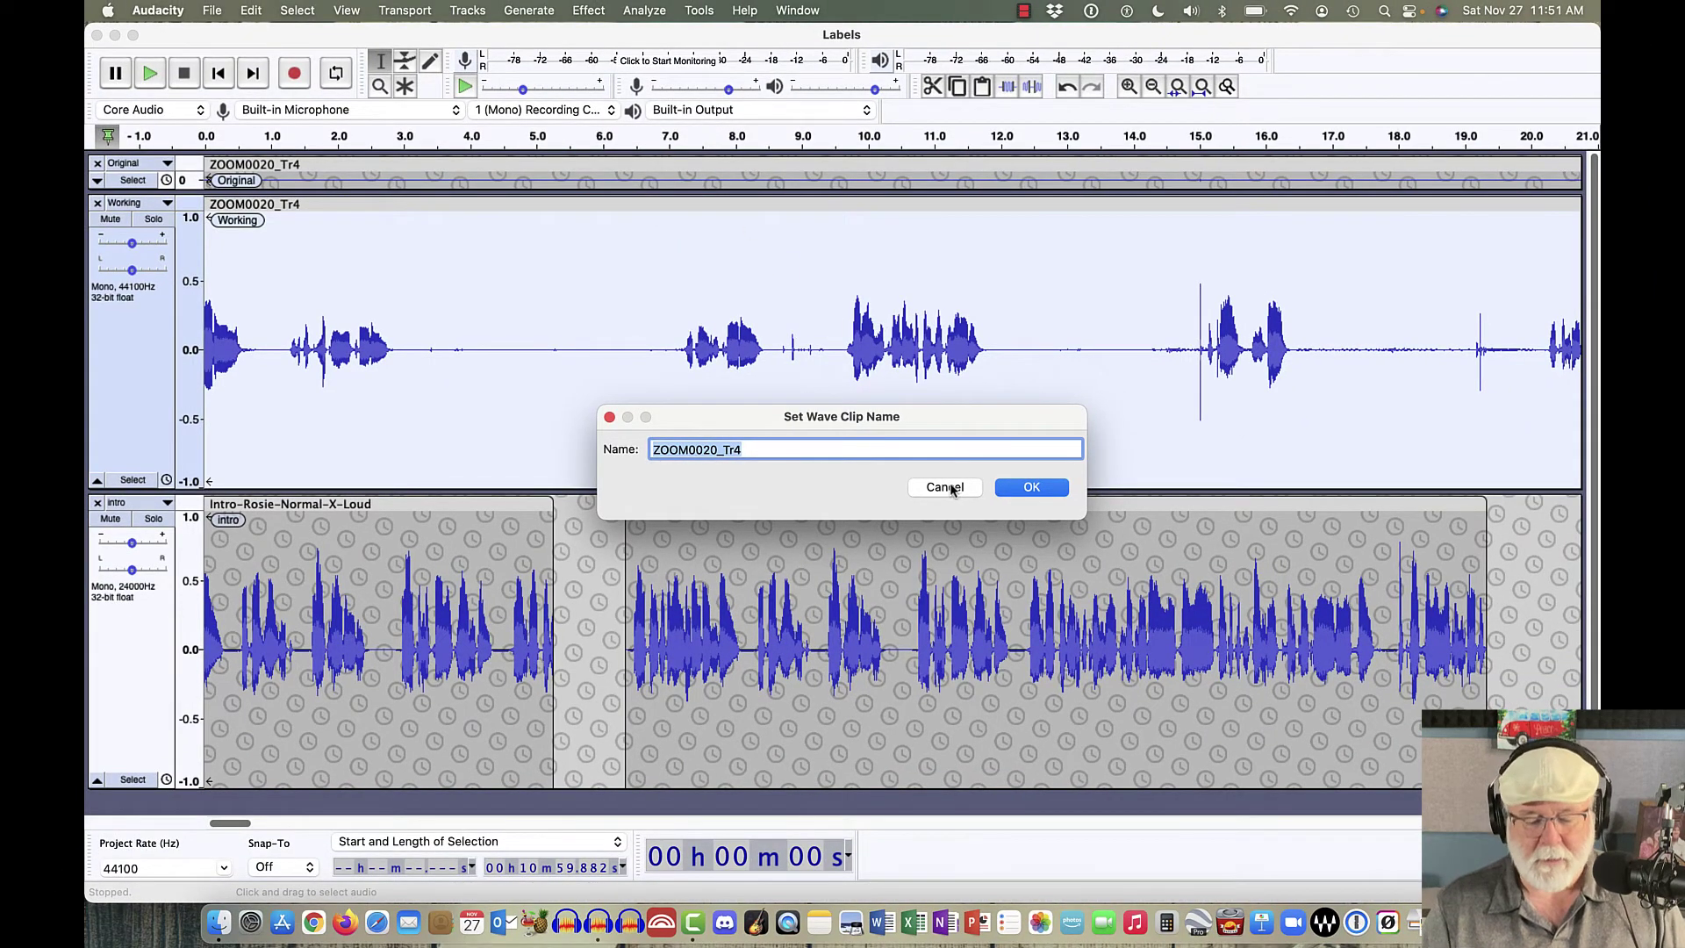
Cancel the ZOOM0020_Tr4 rename, skip the crash report, relaunch Audacity and recover the Labels project
{"action": "left_click", "coordinate": [946, 487]}
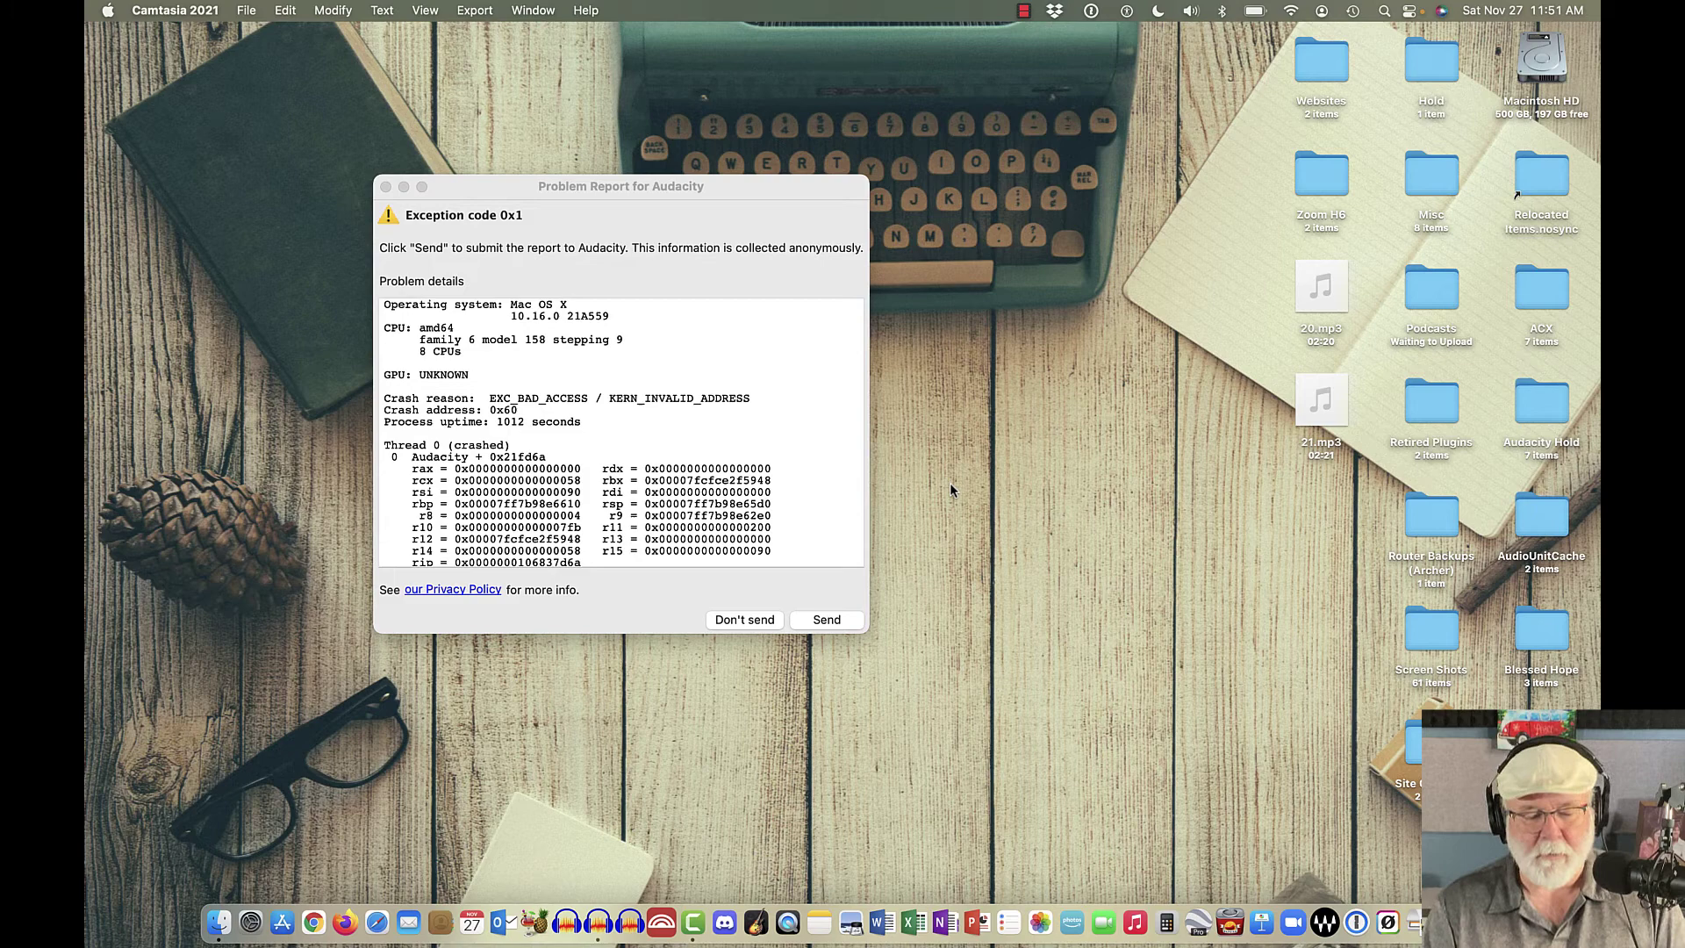
{"action": "left_click", "coordinate": [742, 619]}
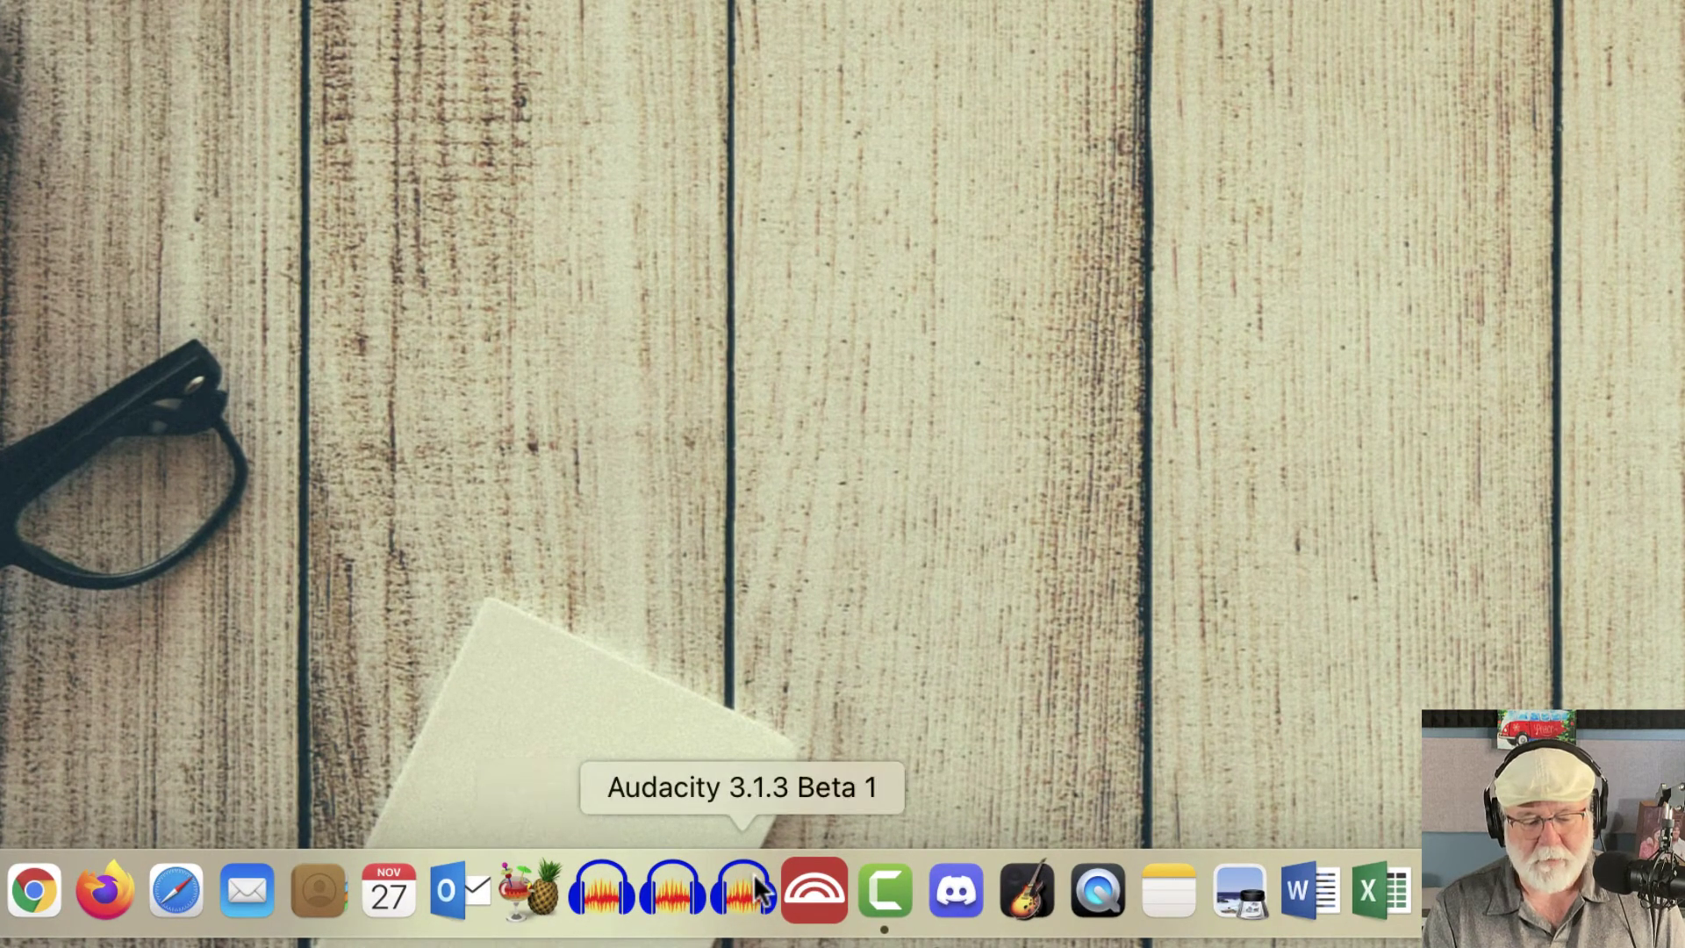
{"action": "left_click", "coordinate": [667, 904]}
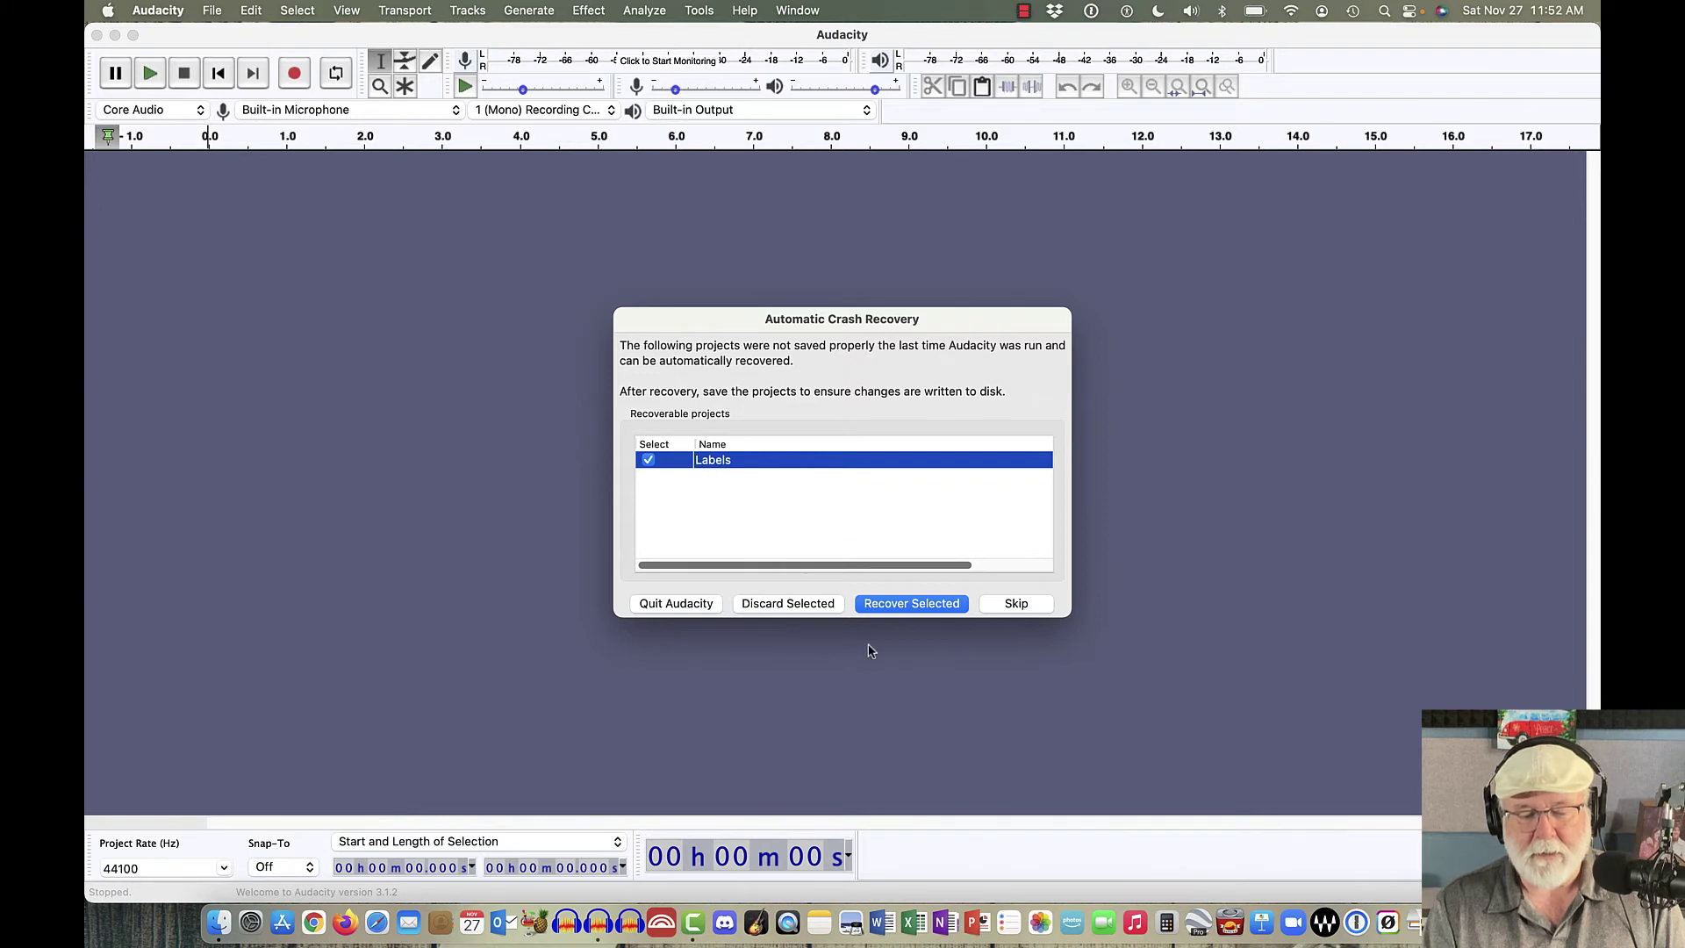
{"action": "left_click", "coordinate": [913, 604]}
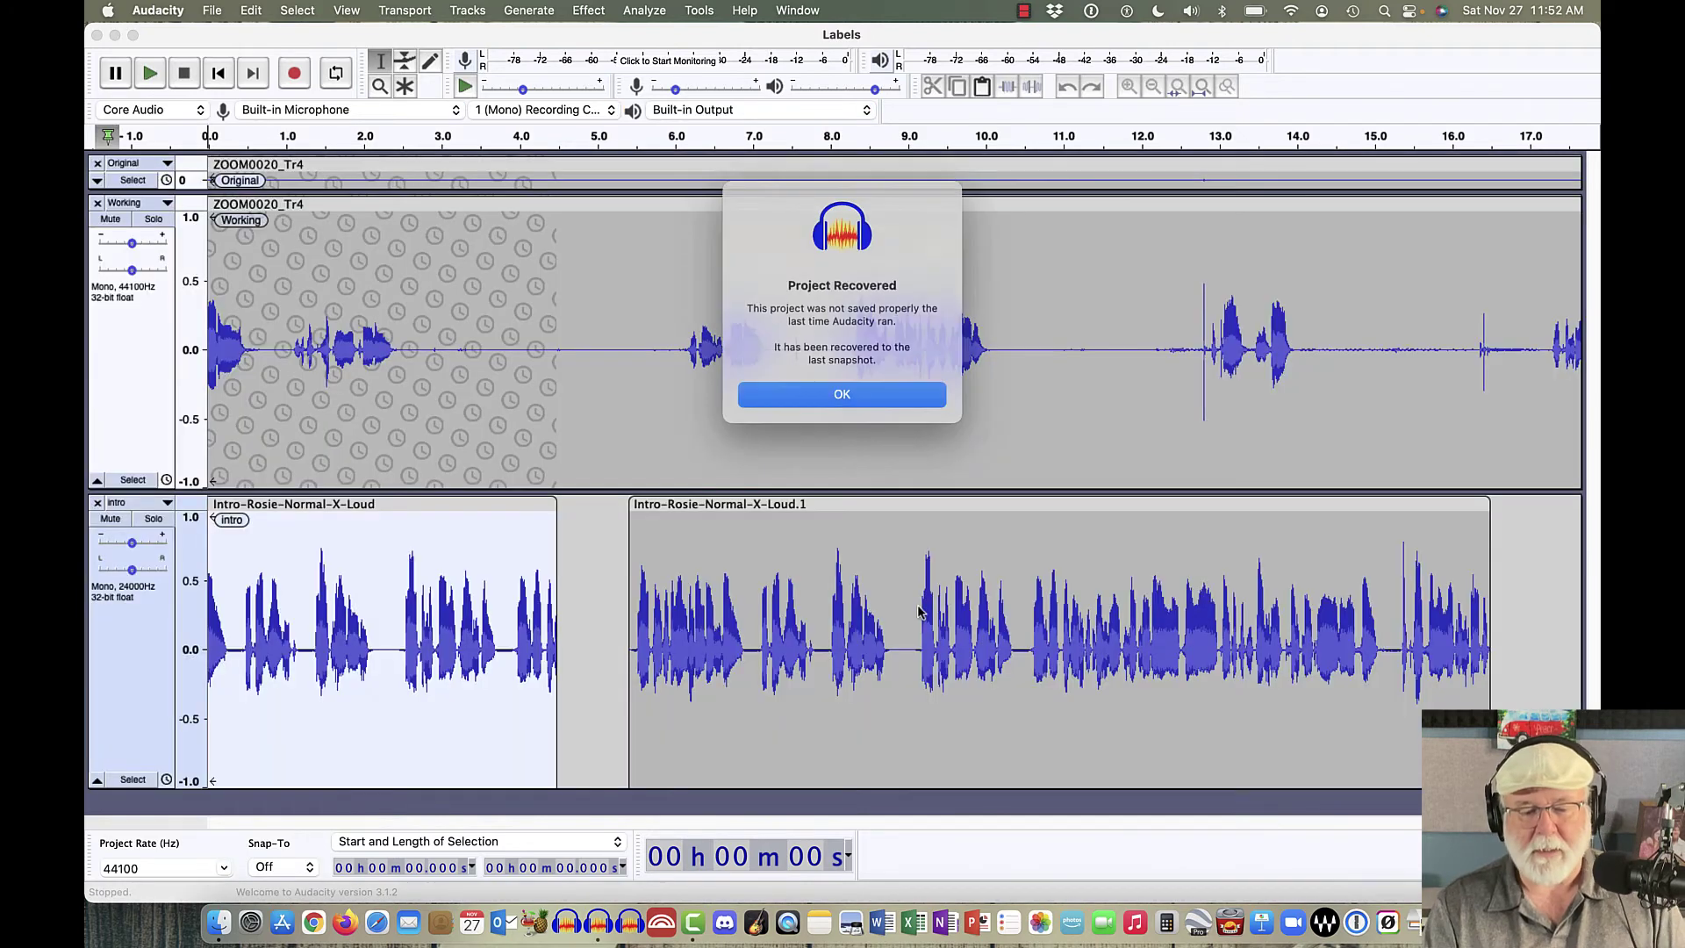
{"action": "left_click", "coordinate": [834, 400]}
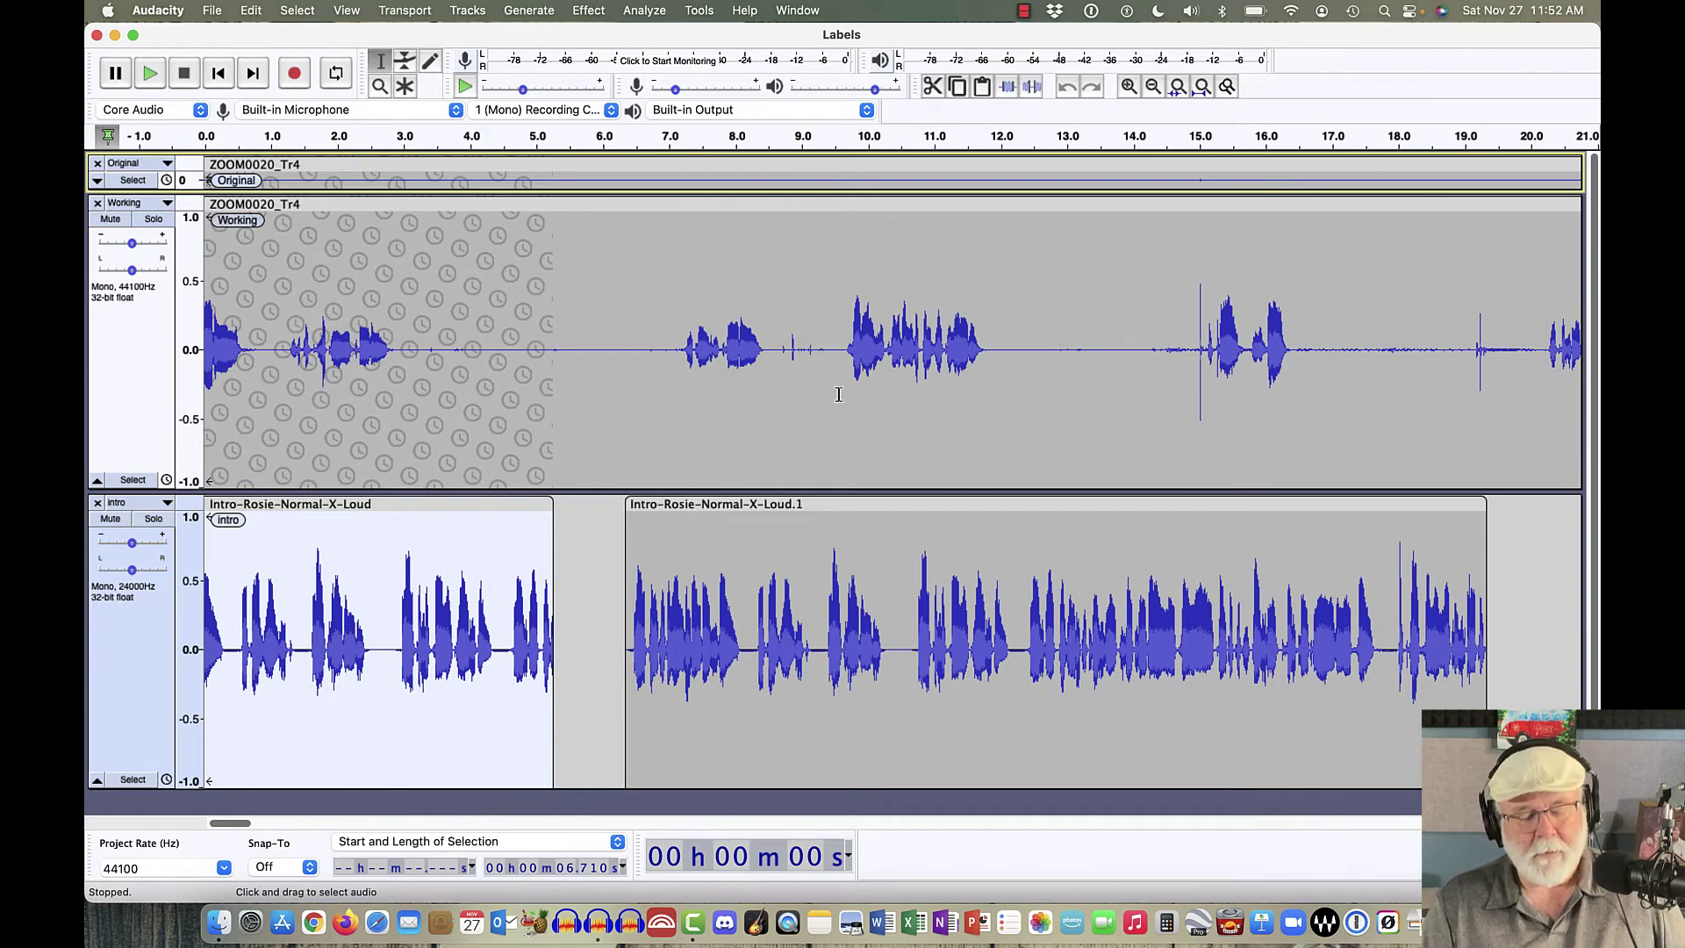
Erase the second clip's name, then after the crash relaunch Audacity and recover the Labels project
{"action": "double_click", "coordinate": [790, 504]}
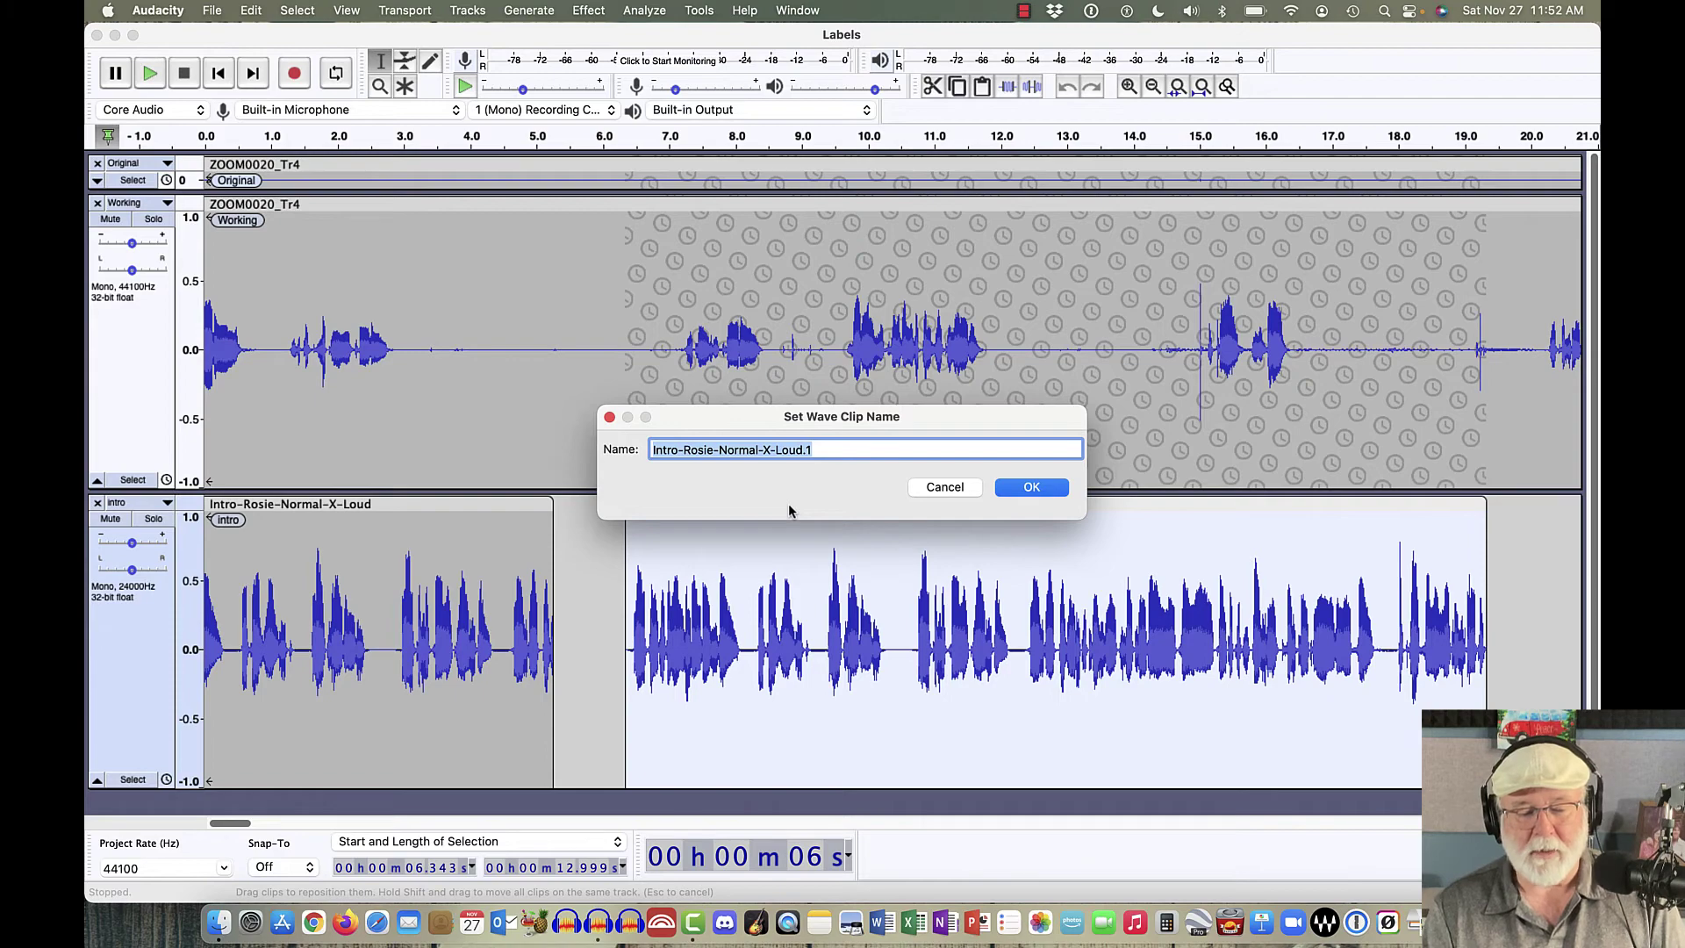
{"action": "key", "text": "BackSpace"}
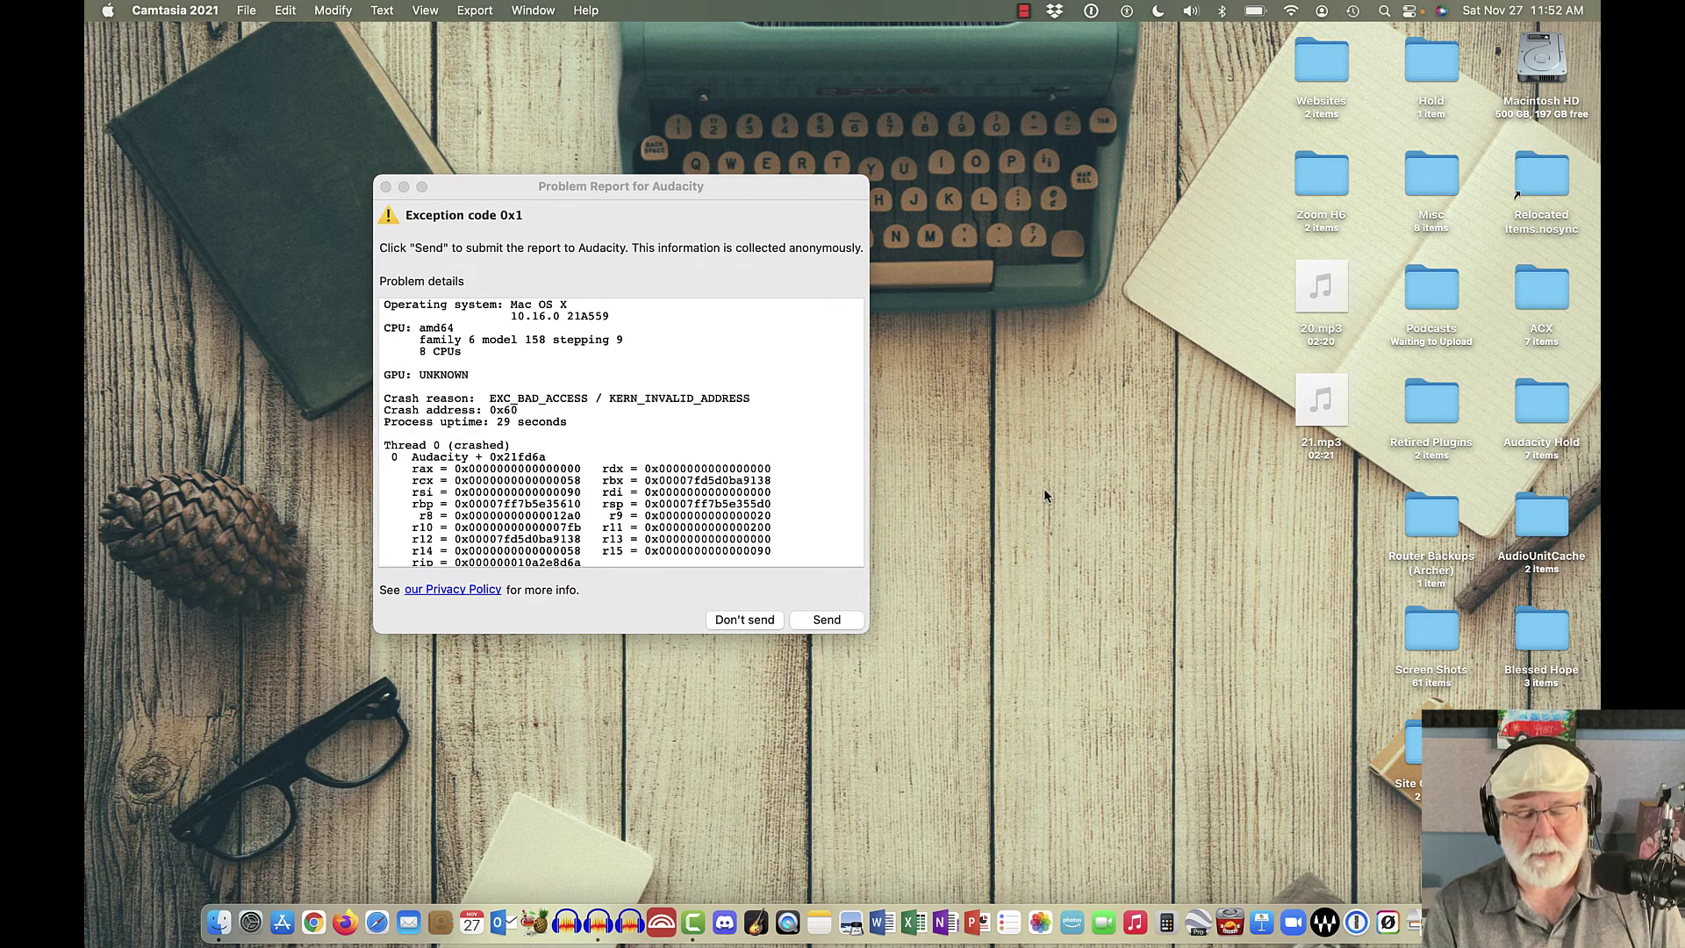
{"action": "left_click", "coordinate": [751, 624]}
{"action": "left_click", "coordinate": [748, 622]}
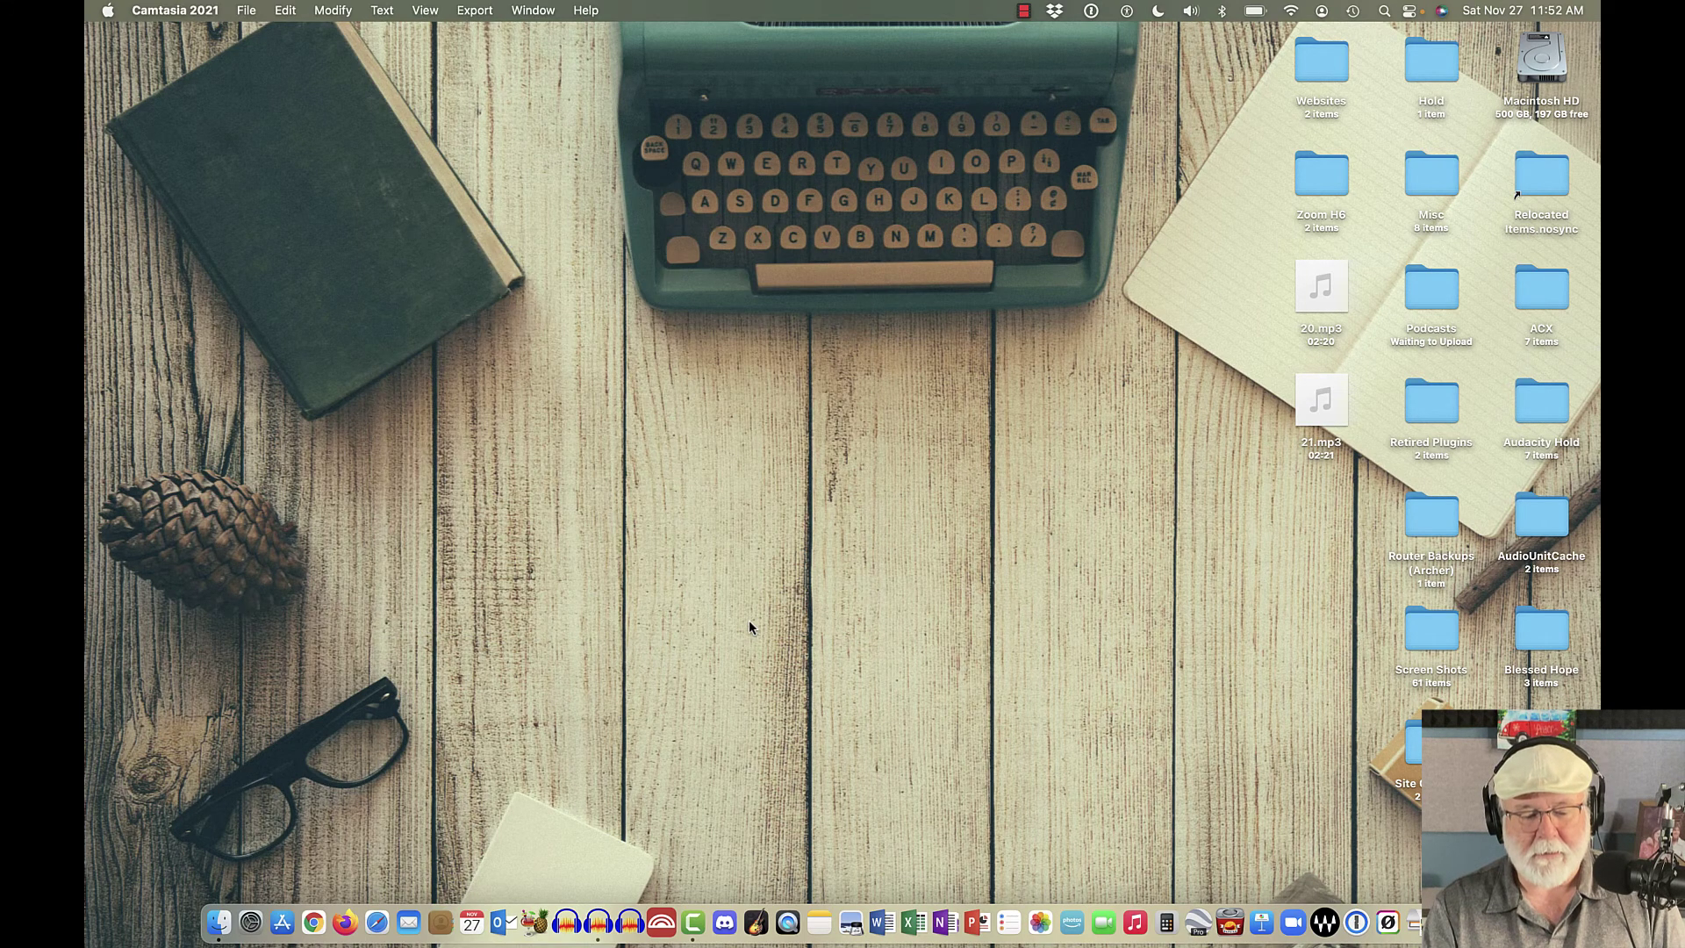
{"action": "left_click", "coordinate": [598, 923]}
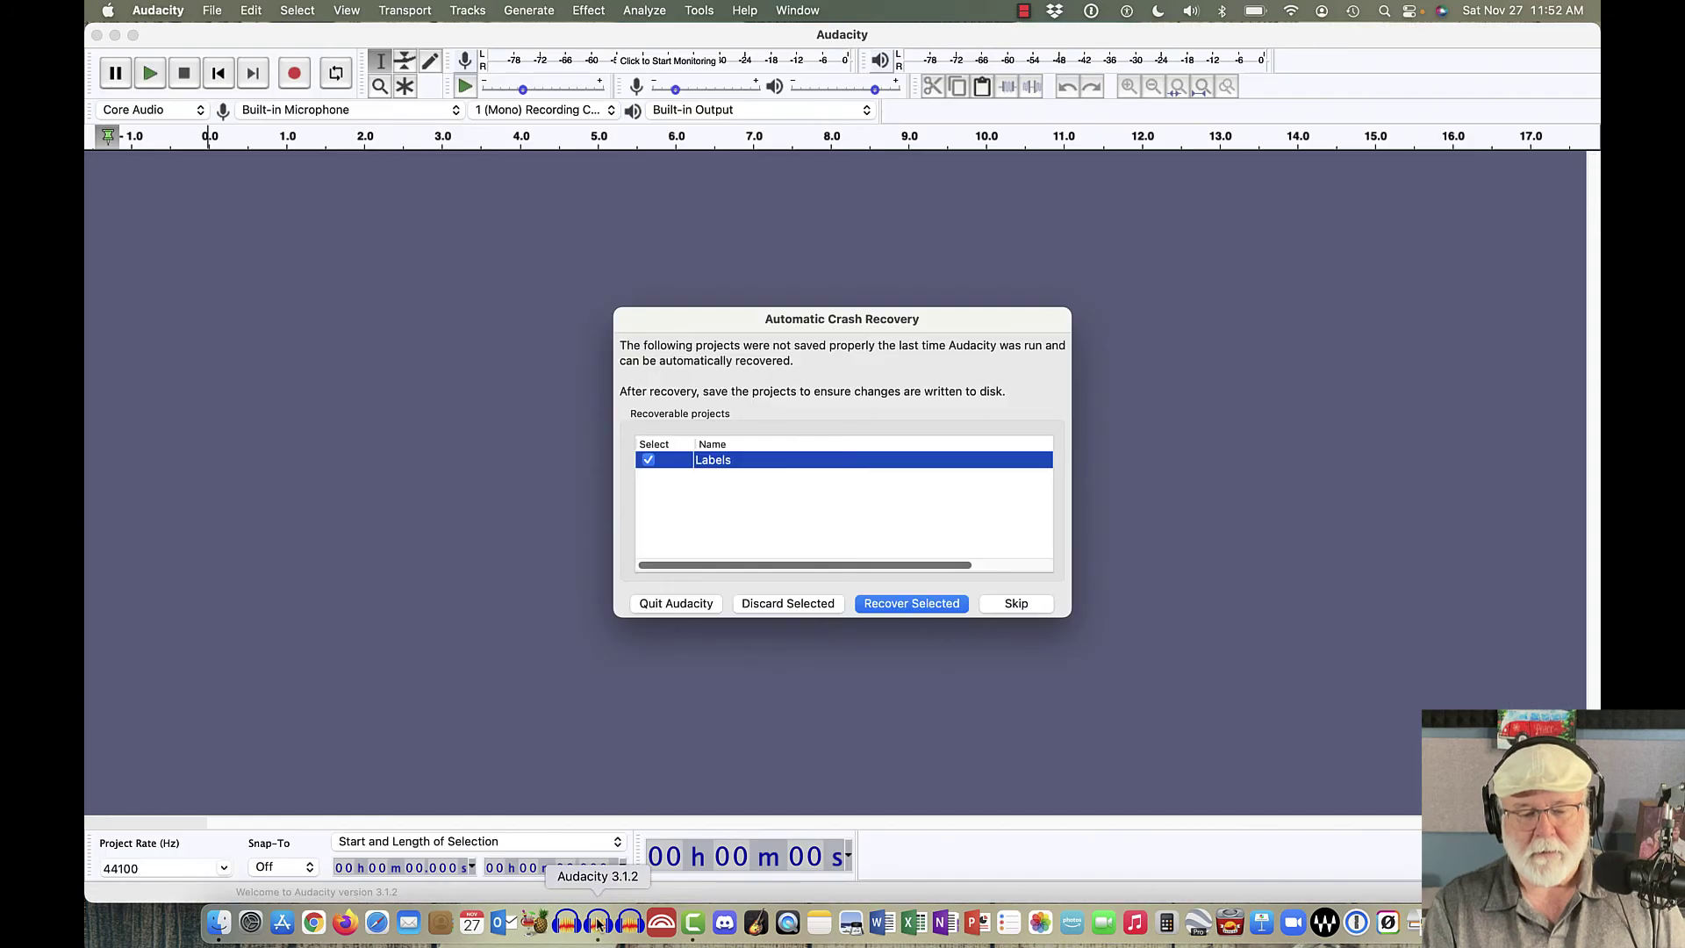
{"action": "left_click", "coordinate": [921, 612]}
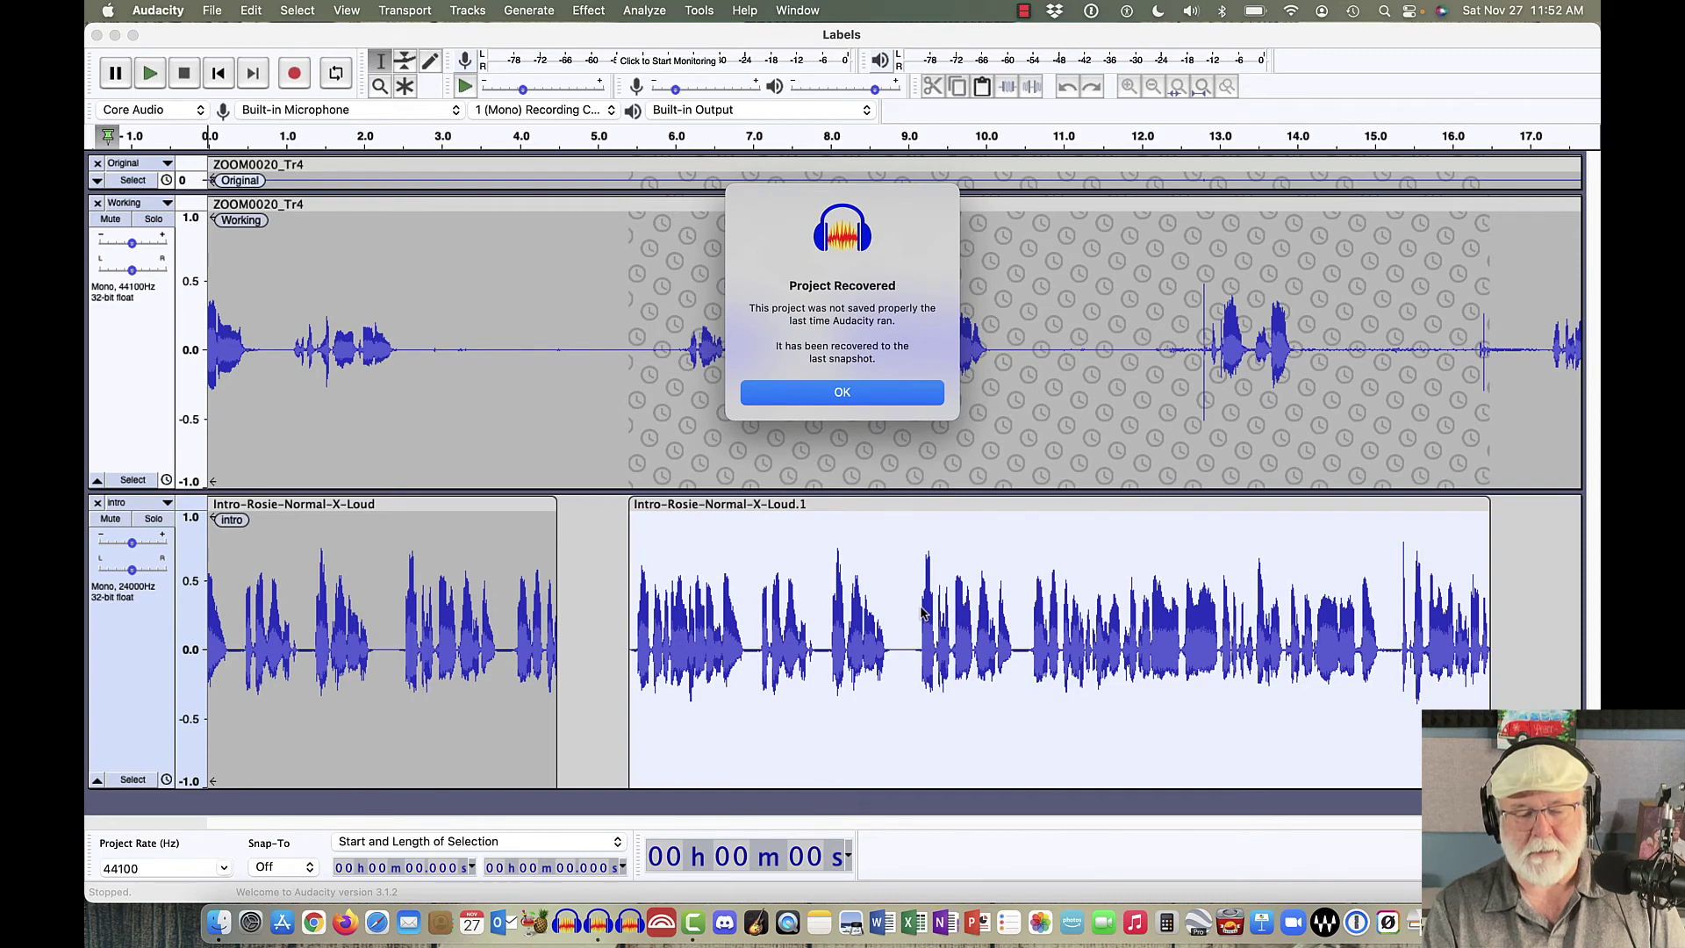
{"action": "left_click", "coordinate": [843, 392]}
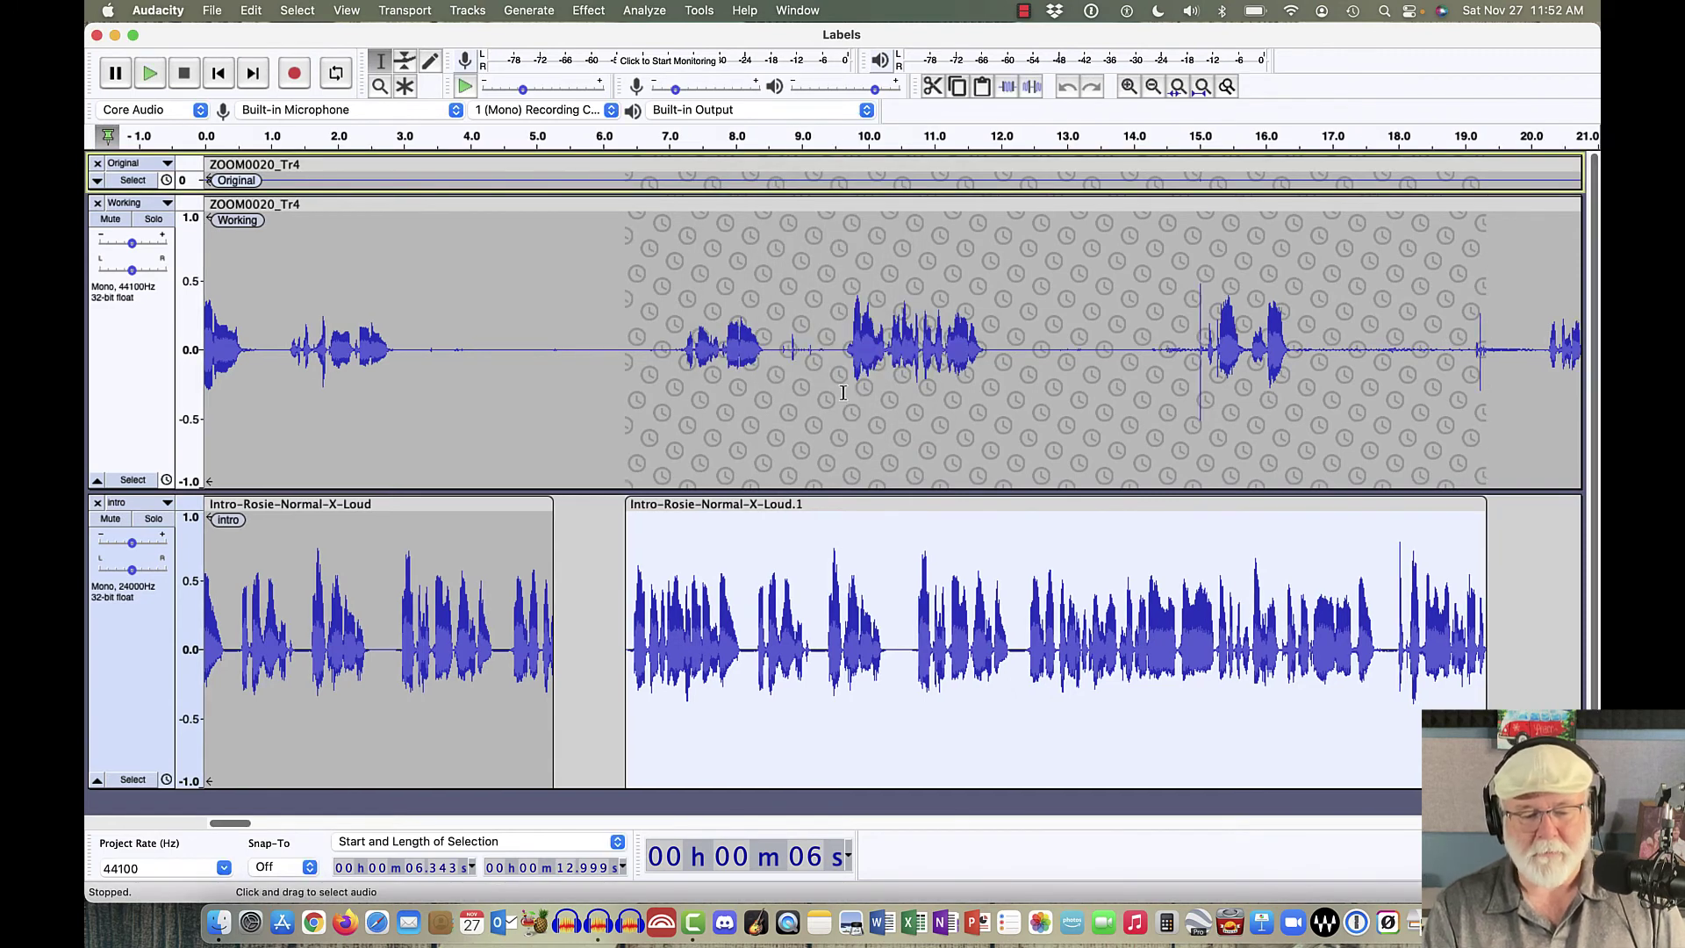